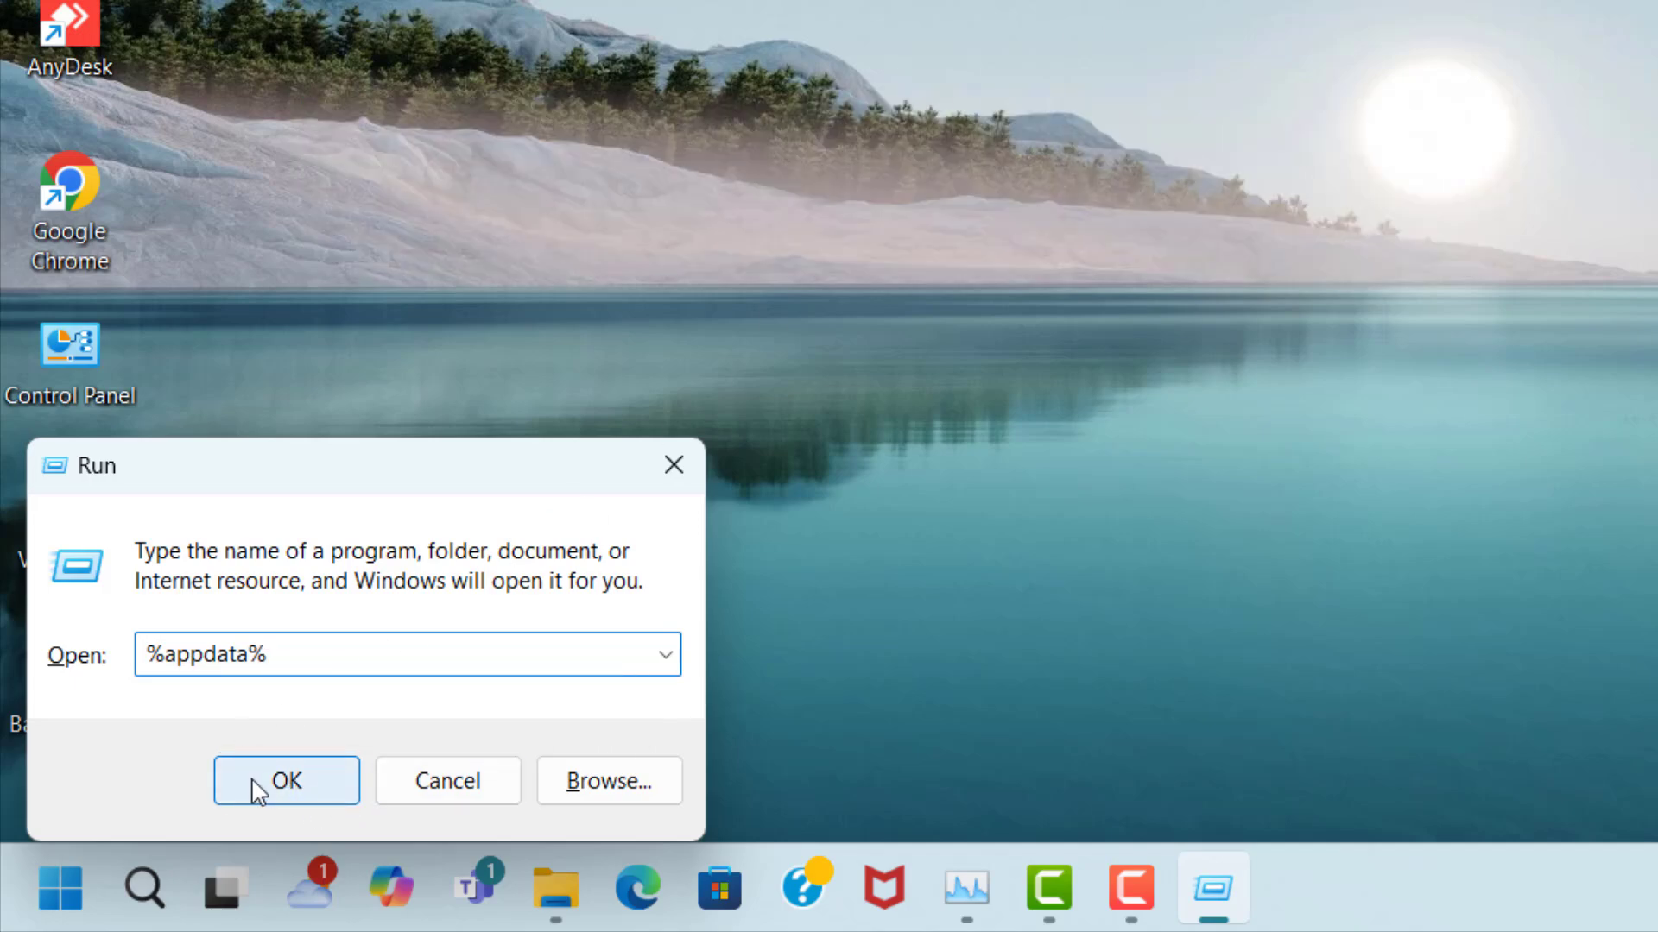
# - Run the %appdata% command and go to the Temp folder inside AppData > Local
pyautogui.click(282, 795)
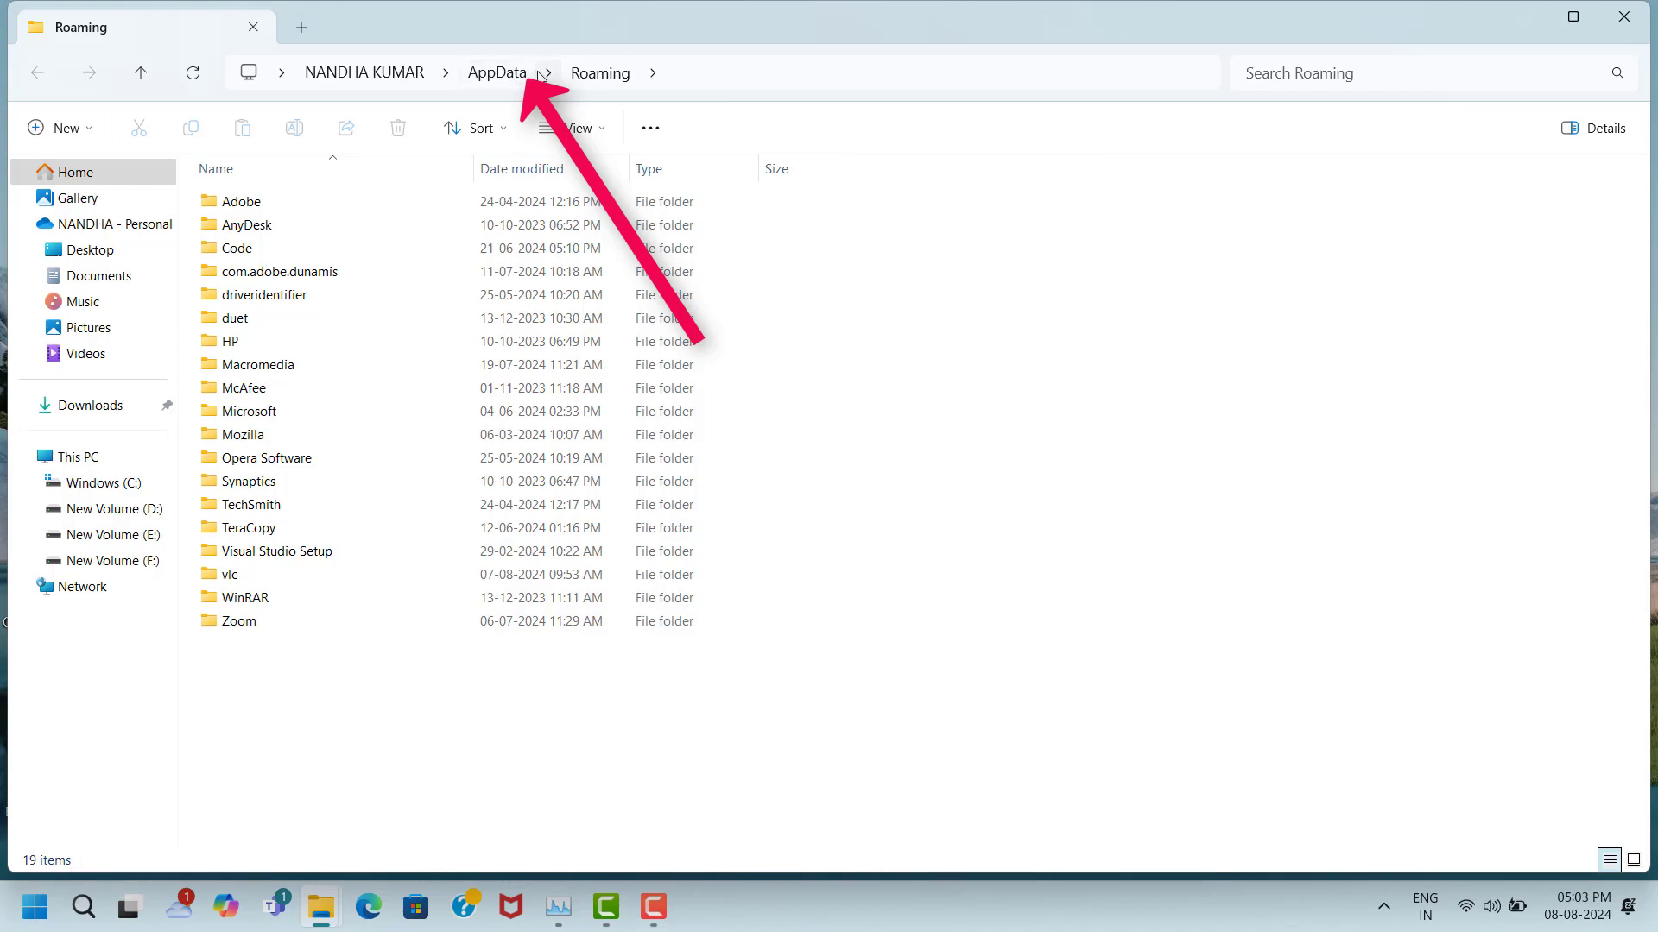
pyautogui.click(497, 72)
pyautogui.click(226, 209)
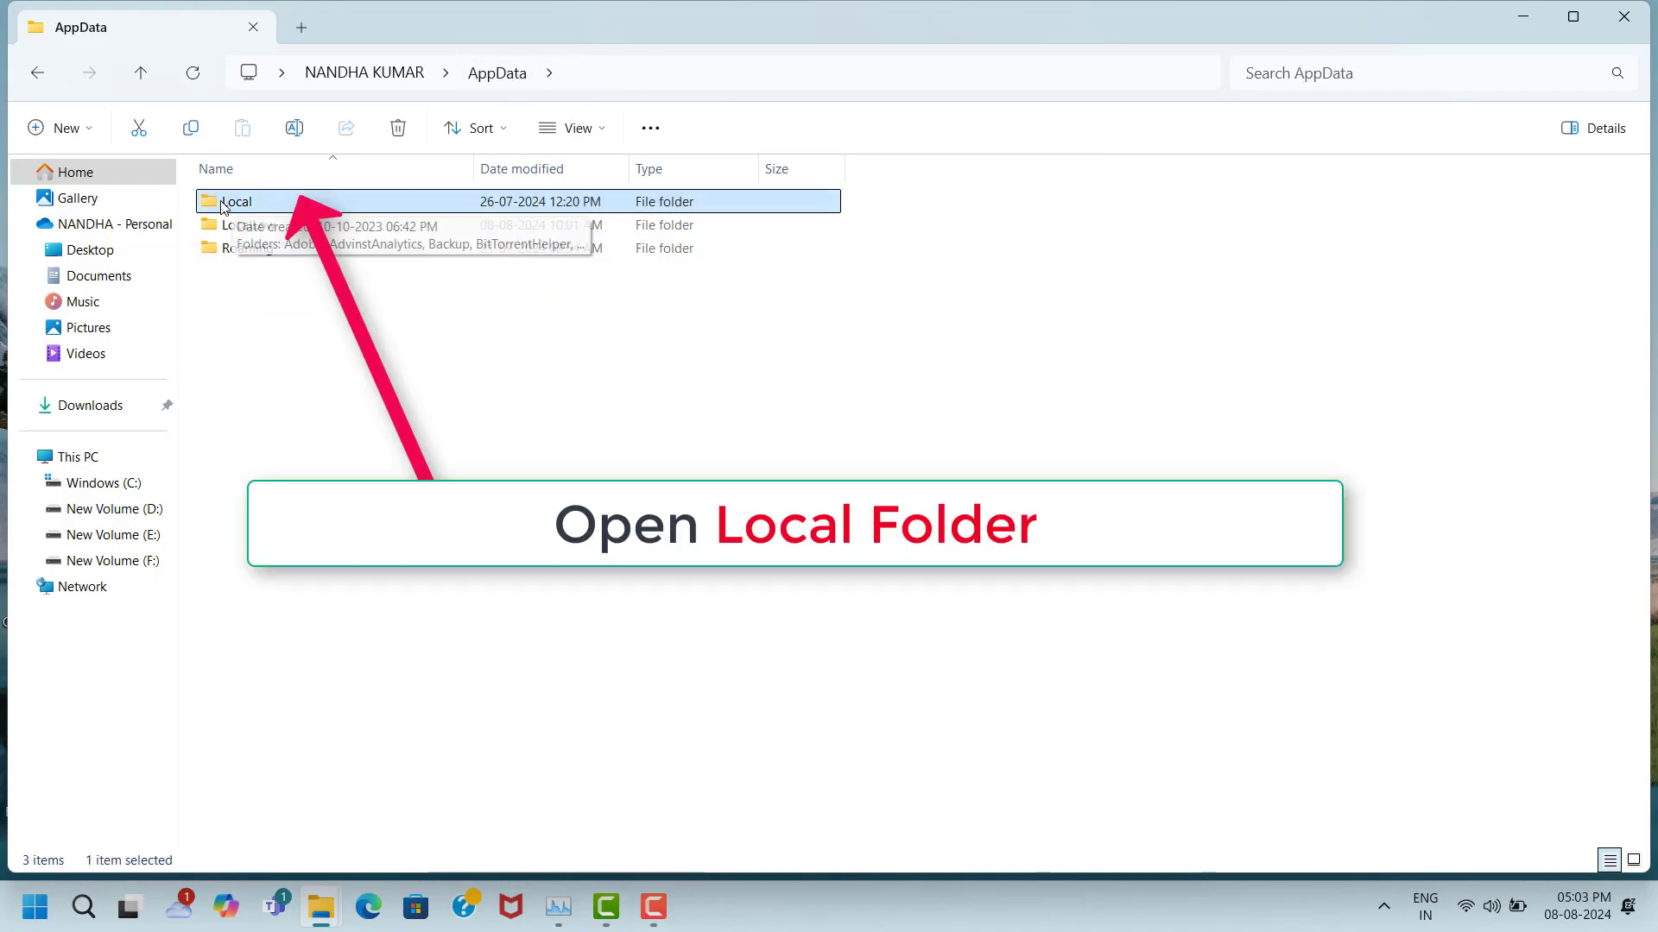
pyautogui.doubleClick(286, 203)
pyautogui.scroll(-2, 281, 742)
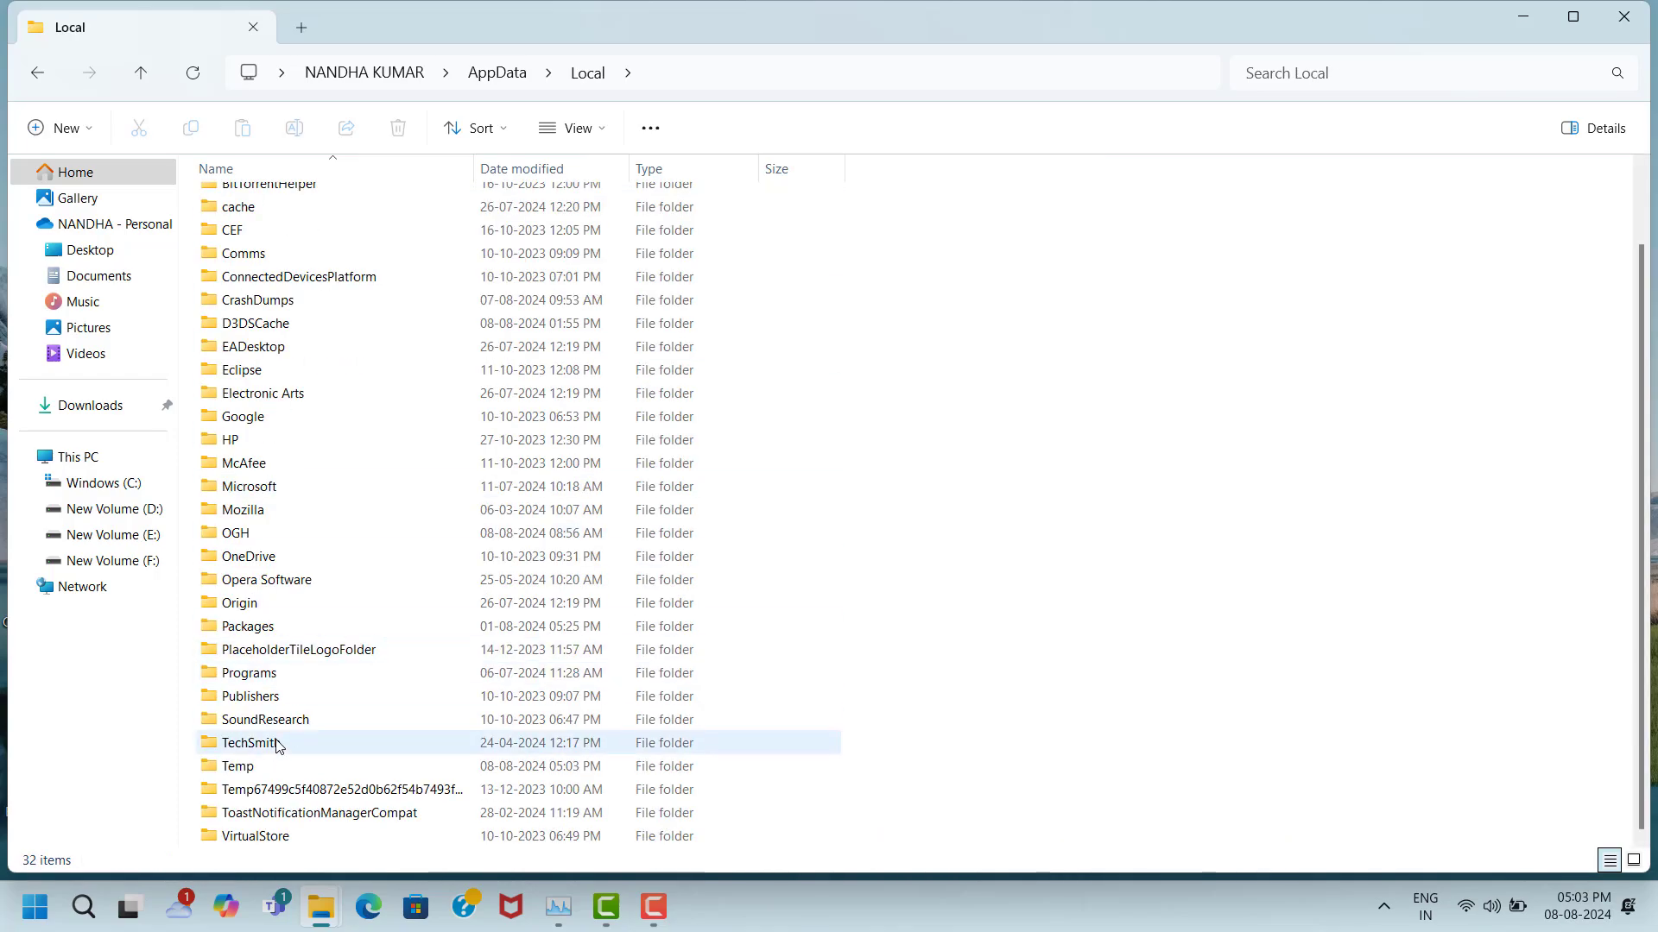
pyautogui.click(285, 768)
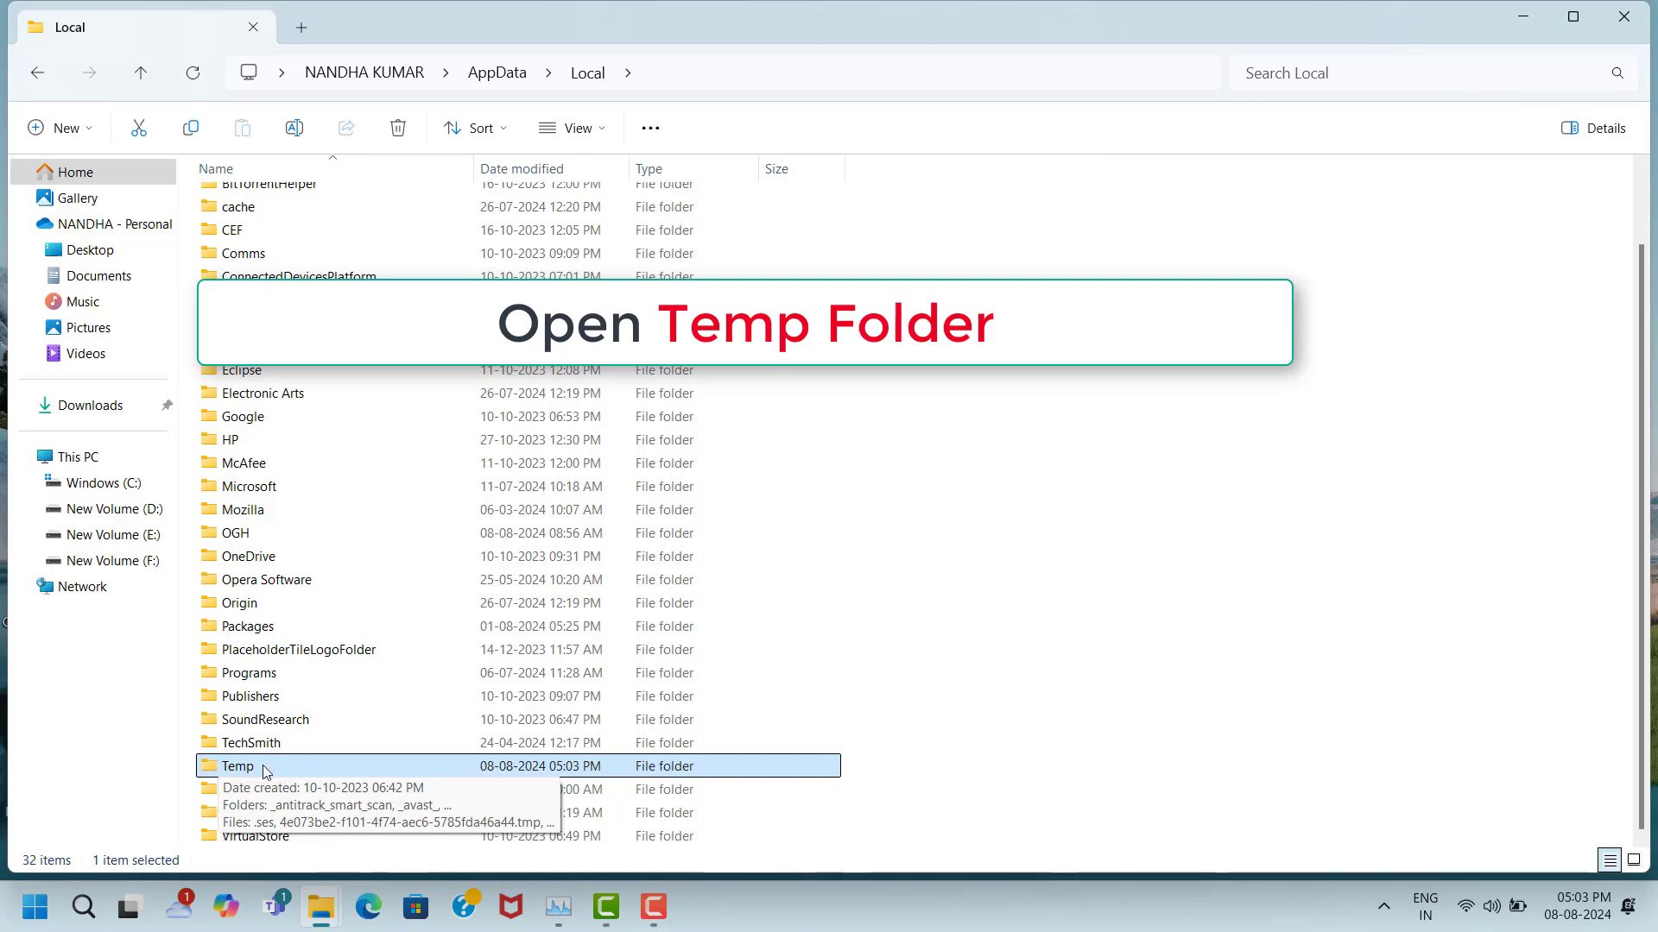
pyautogui.doubleClick(262, 766)
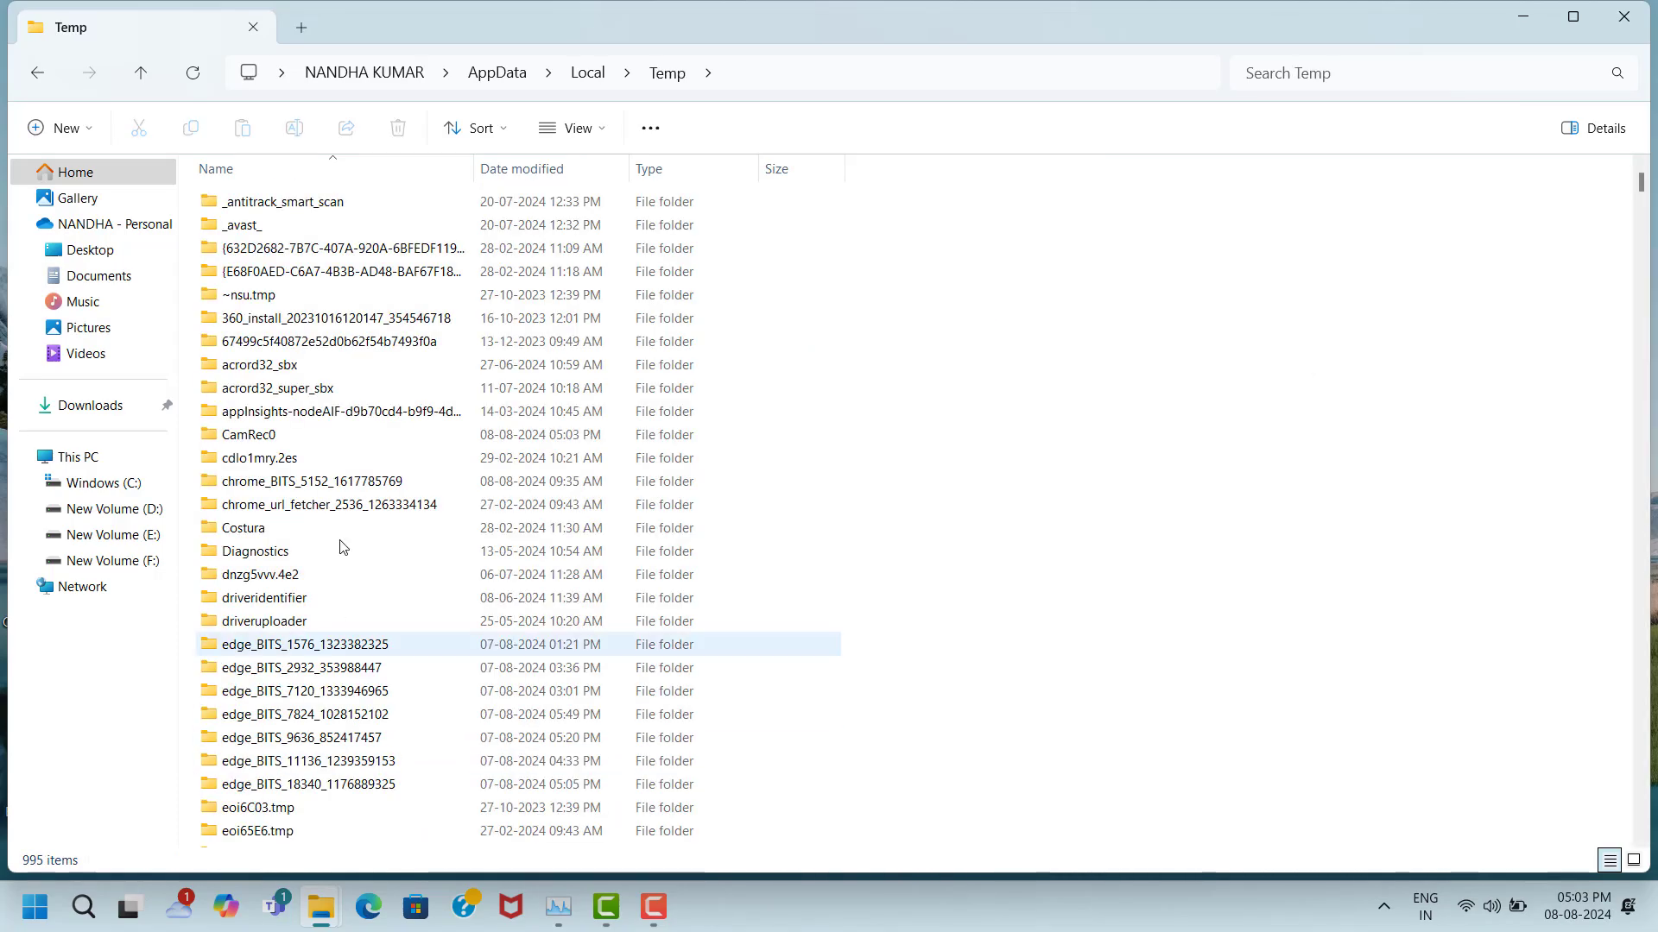
# - Select all files and folders in the local Temp folder for deletion
pyautogui.click(361, 210)
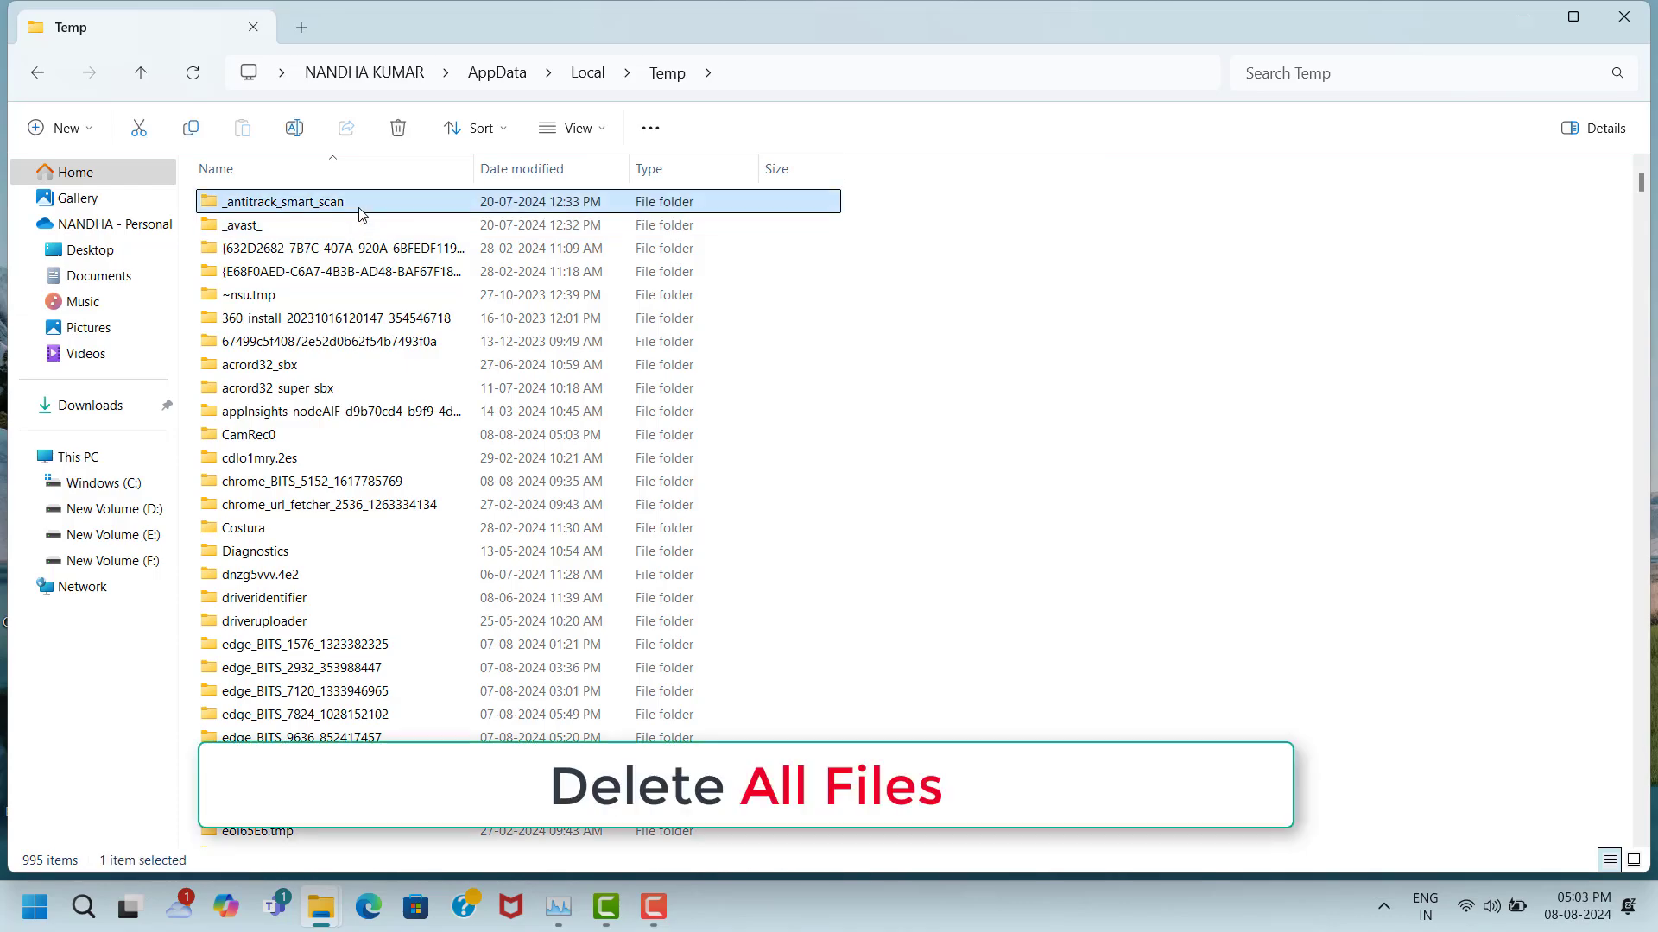
pyautogui.hotkey('ctrl', 'a')
pyautogui.rightClick(361, 211)
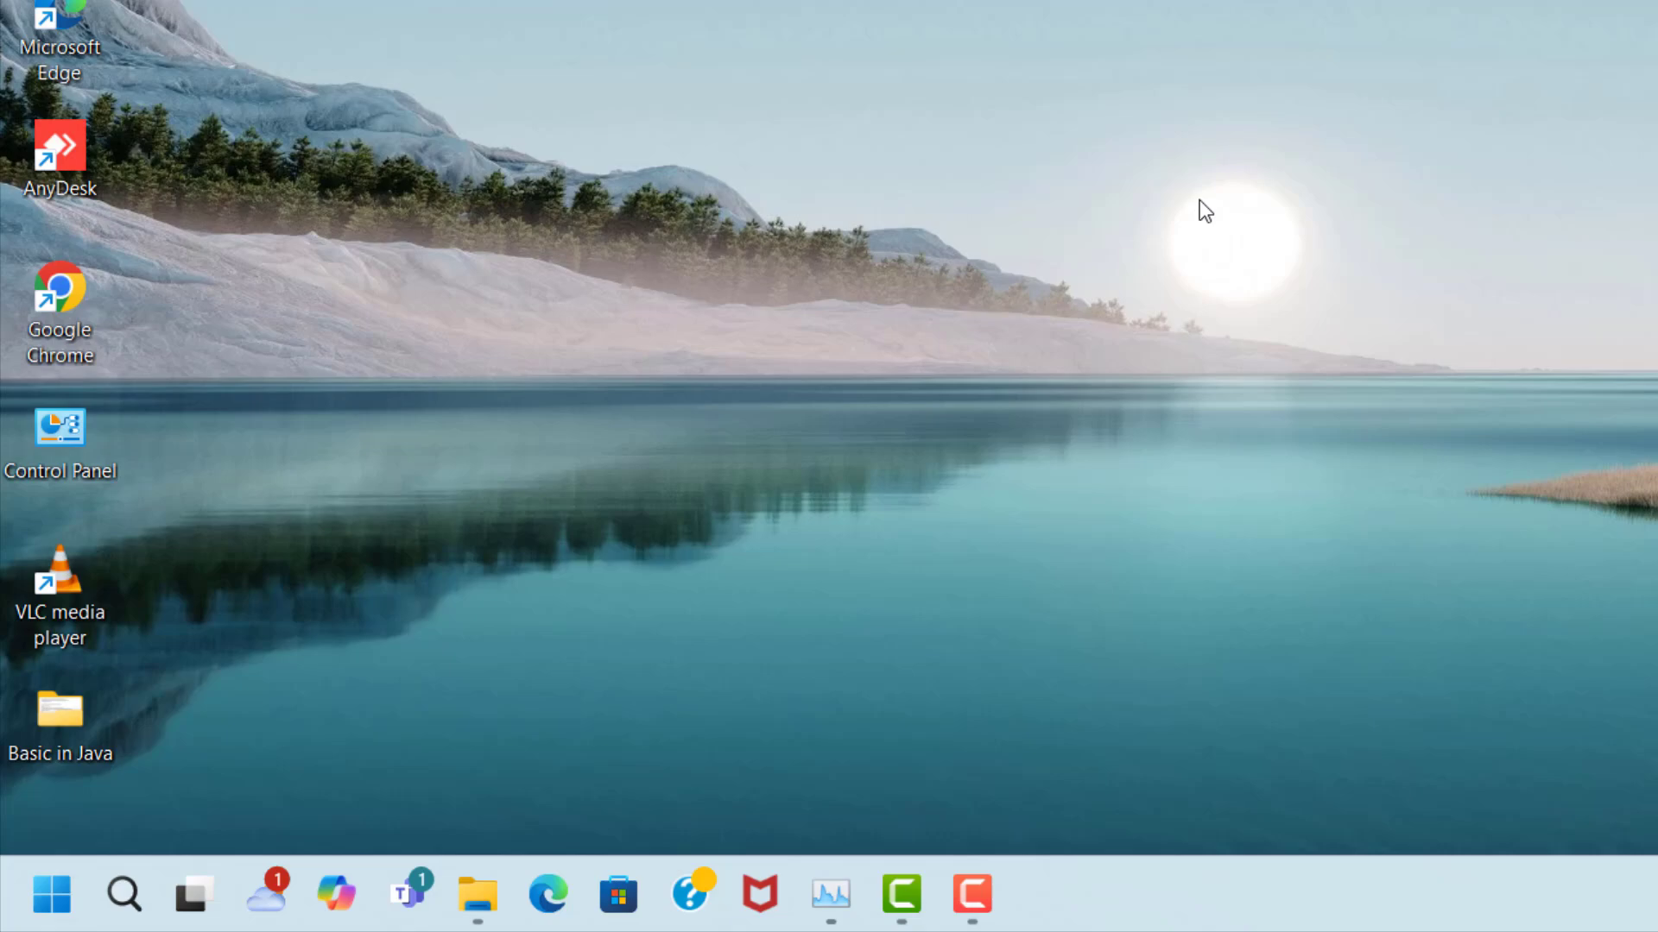
# - Open the Windows Temp folder with the Run command temp and select all its contents for deletion
pyautogui.press('super+r')
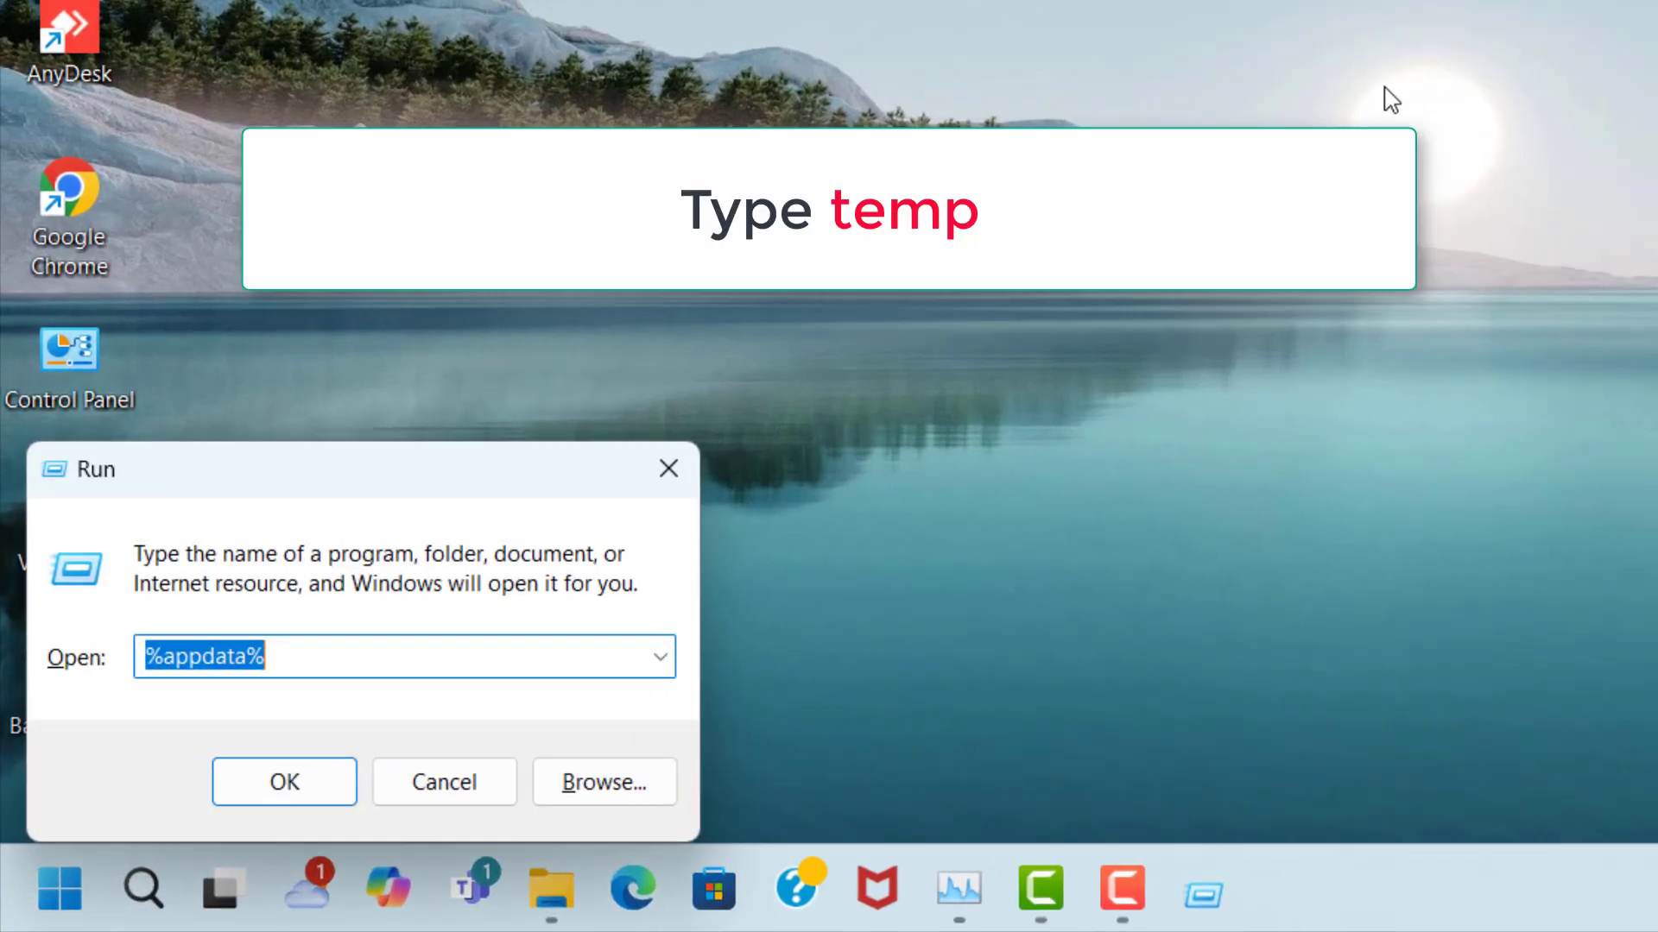
pyautogui.write('temp')
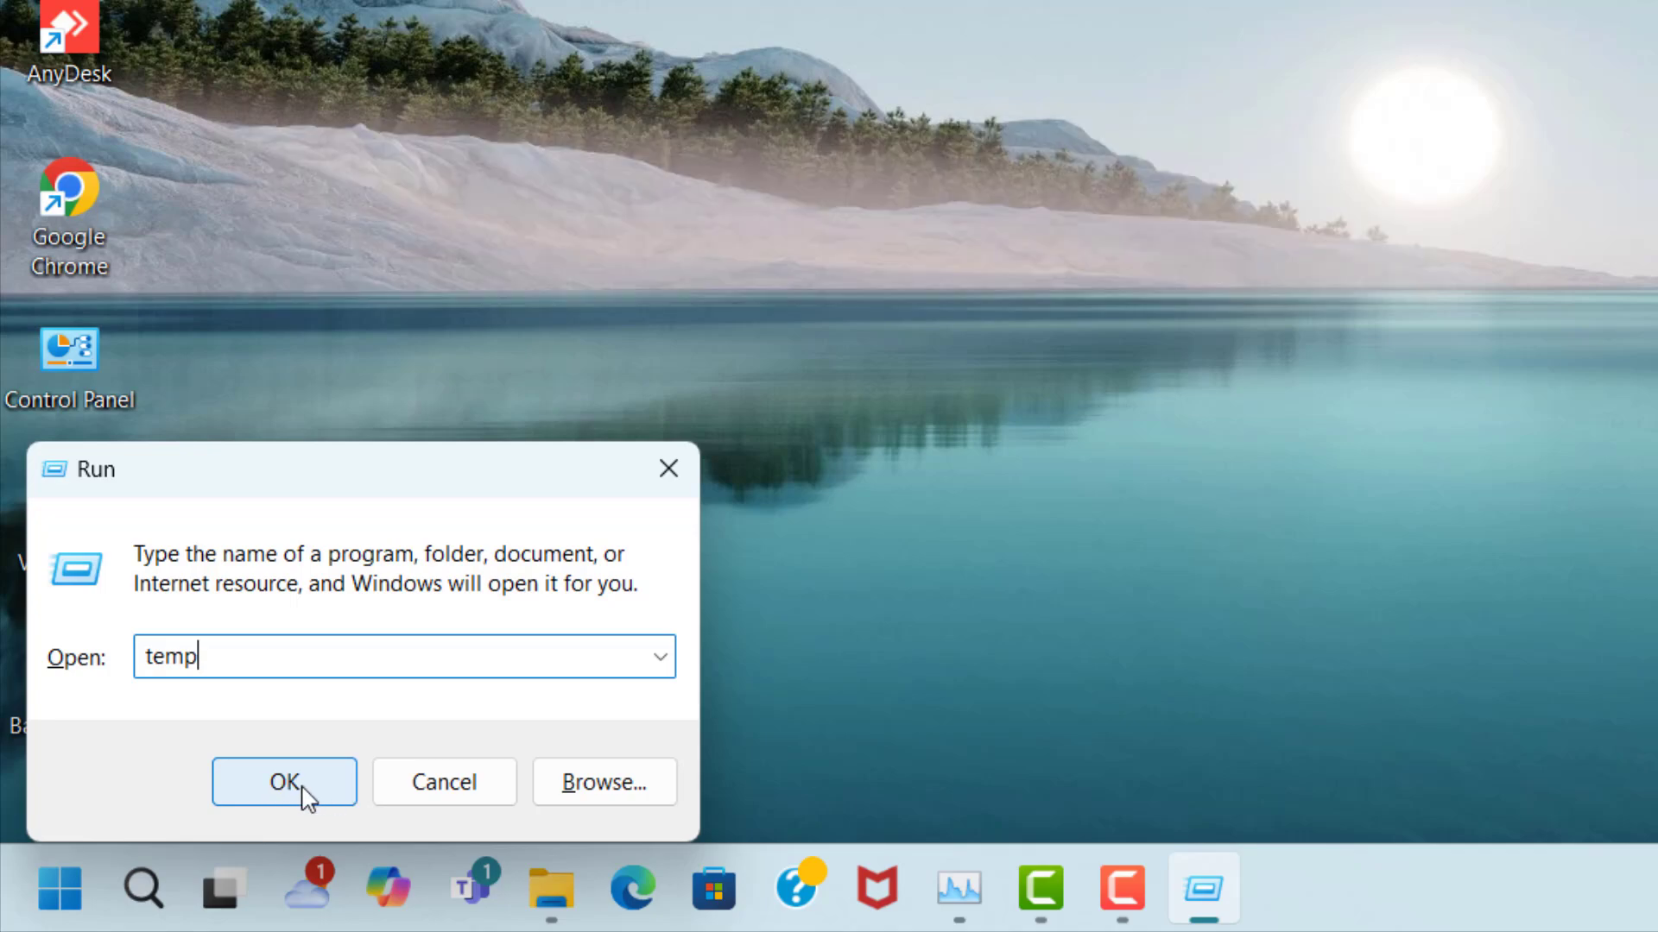
pyautogui.click(331, 799)
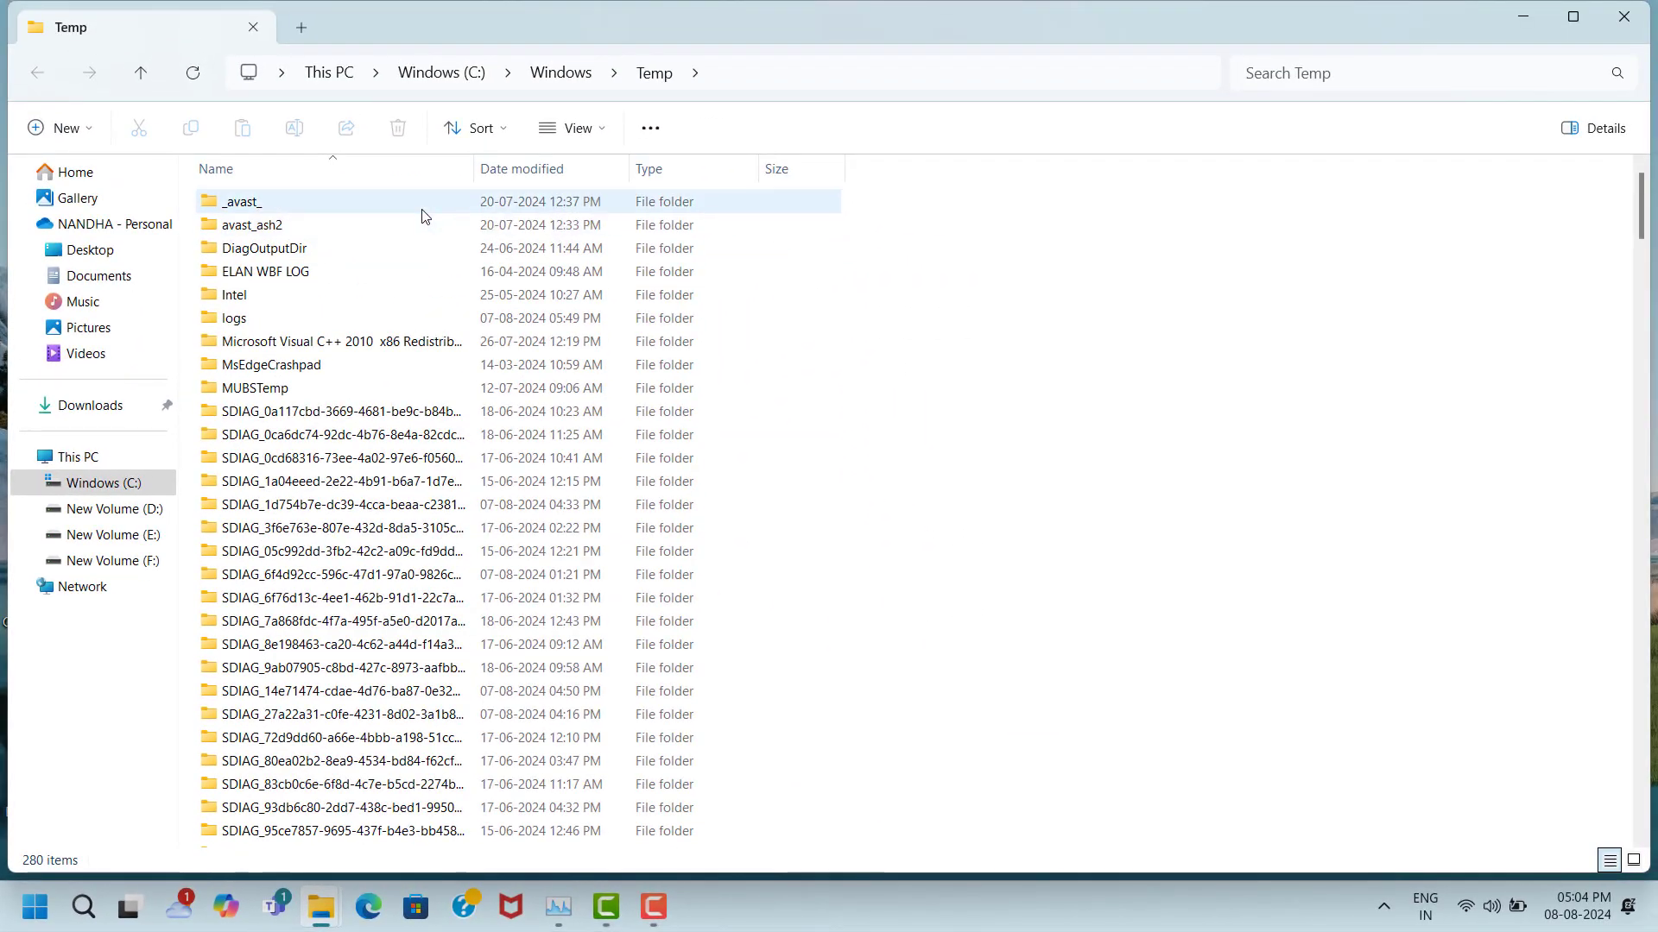
pyautogui.click(422, 207)
pyautogui.hotkey('ctrl', 'a')
pyautogui.rightClick(422, 209)
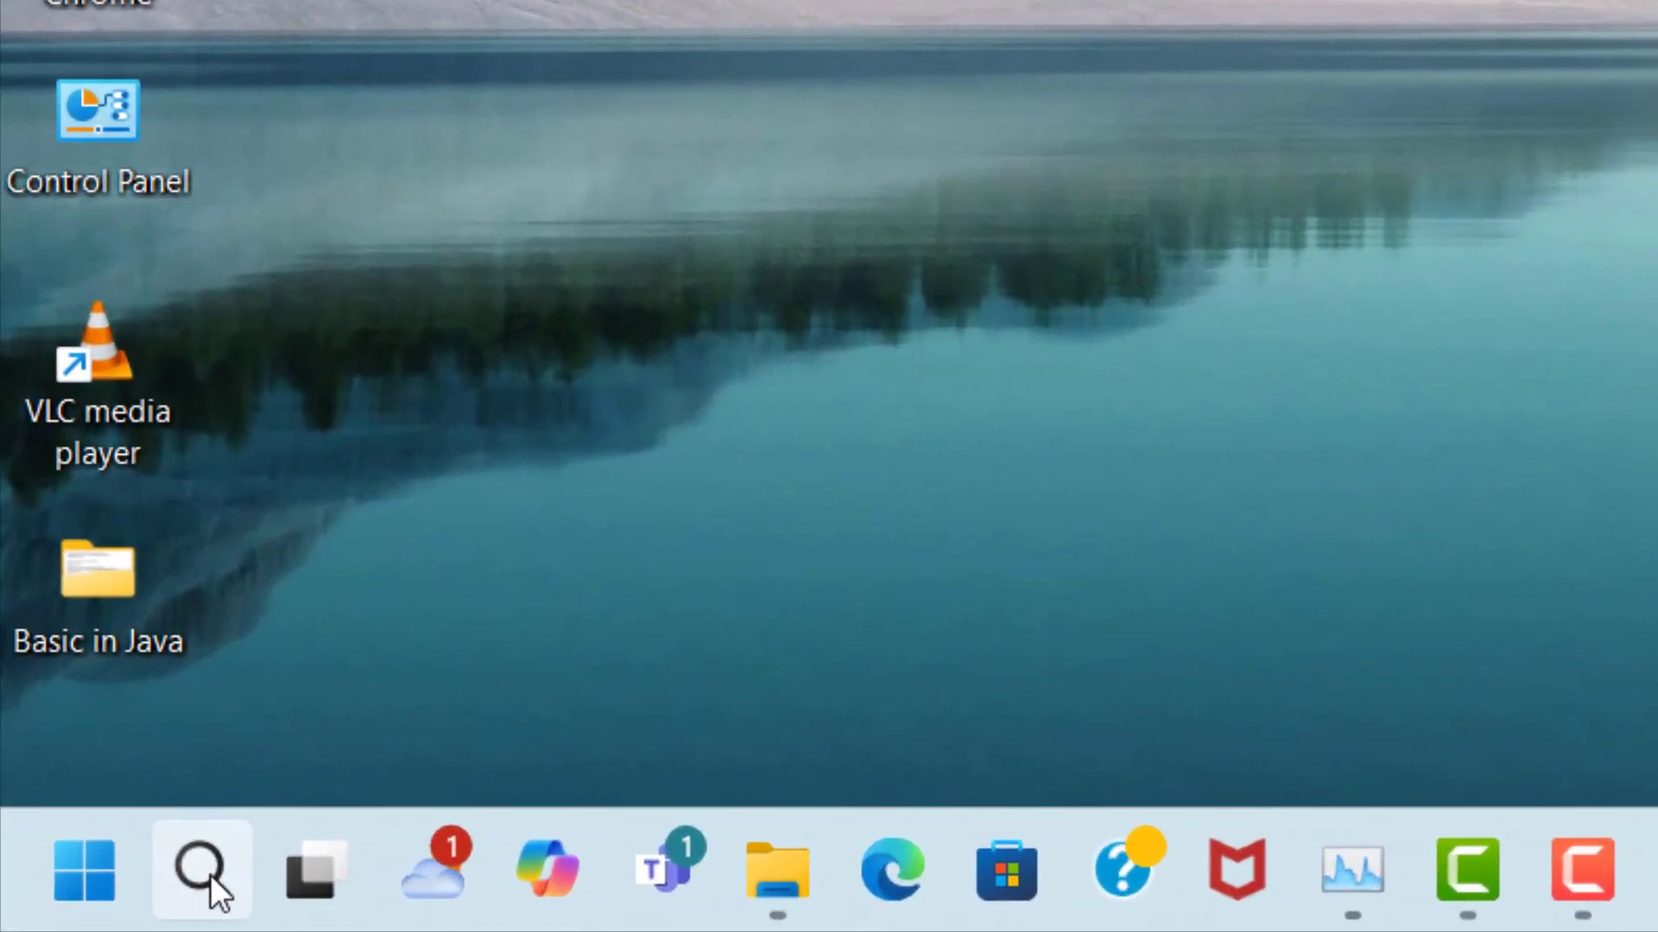
# - Find the Windows Update settings through the system search and check for updates
pyautogui.click(205, 872)
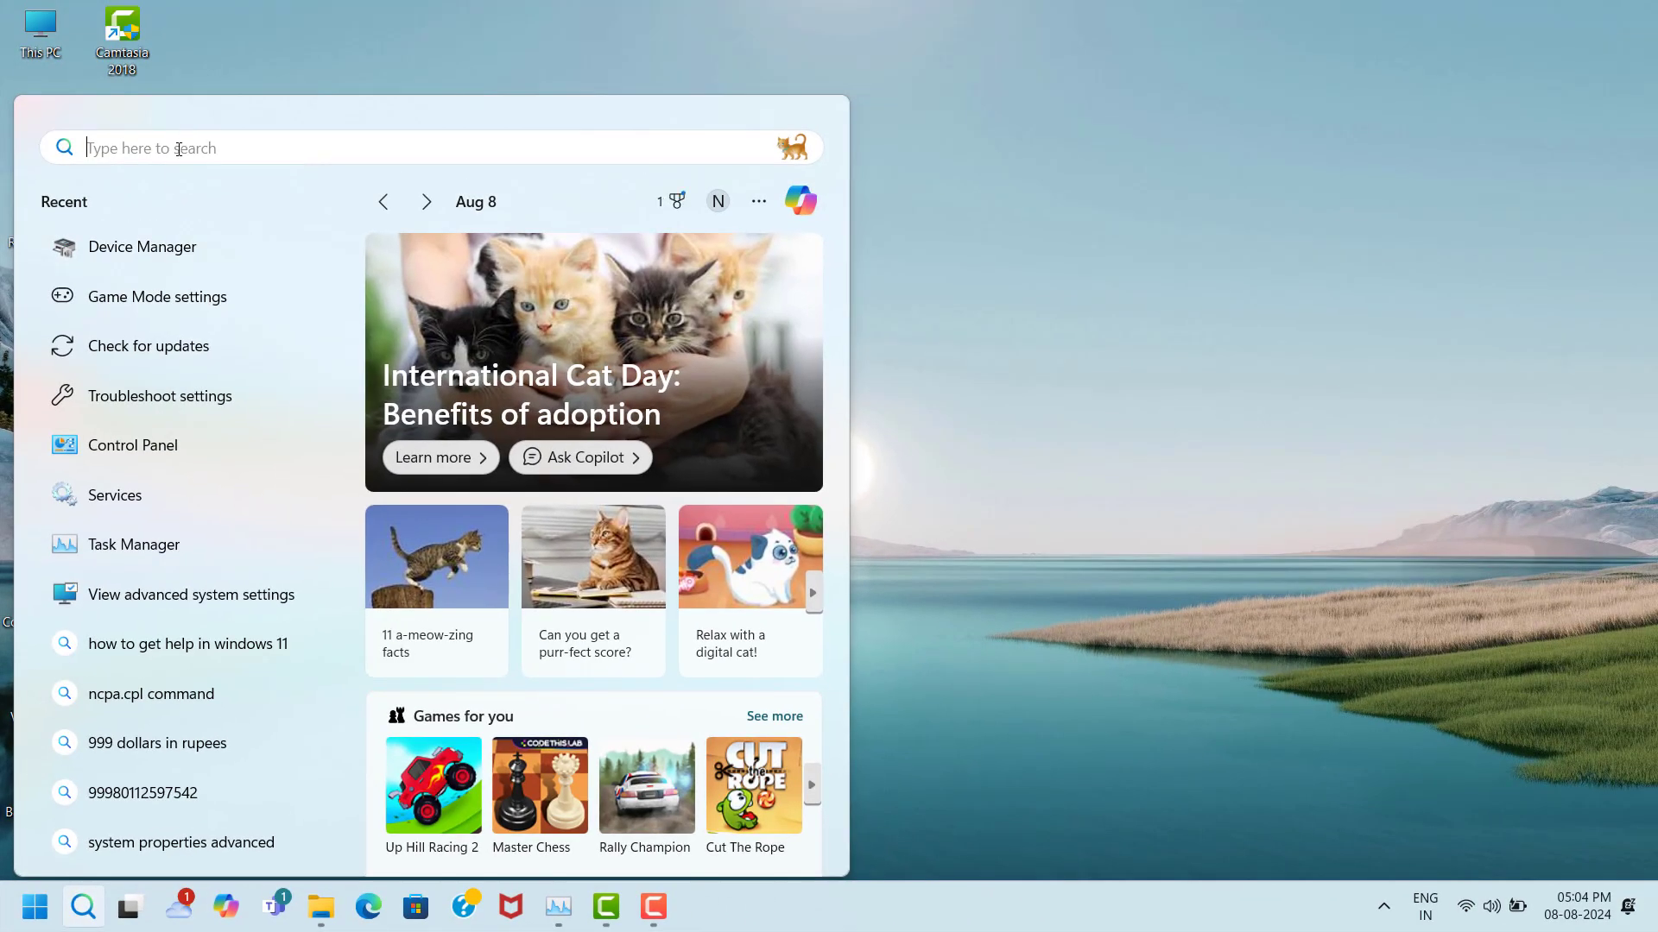
pyautogui.write('che')
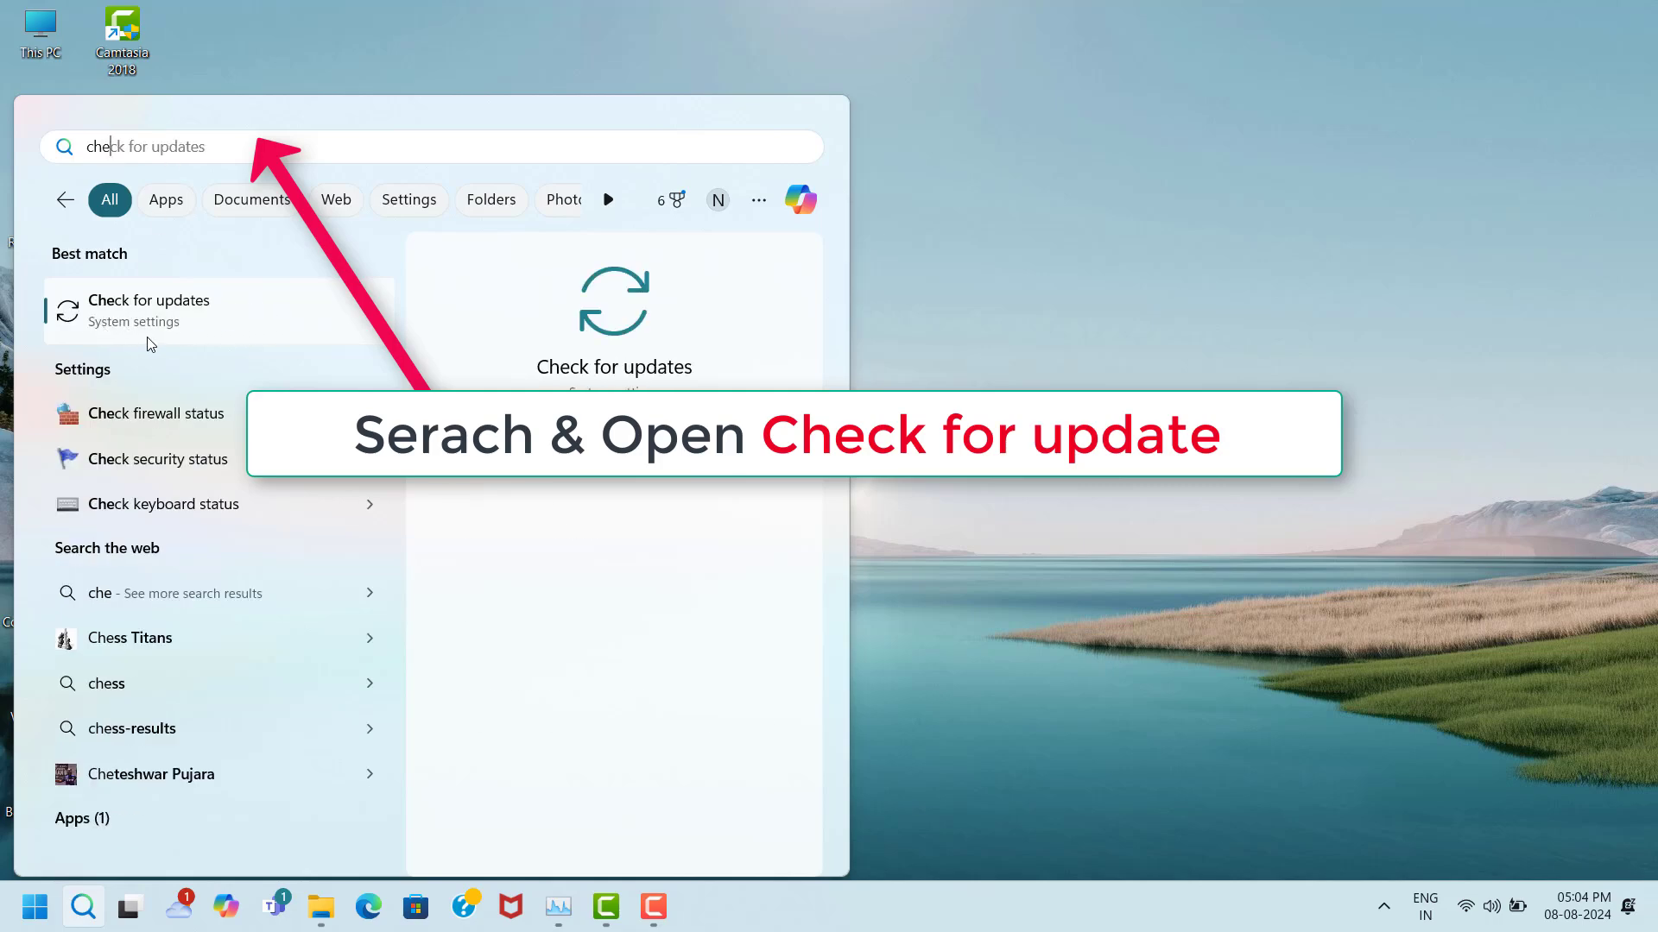
pyautogui.click(298, 341)
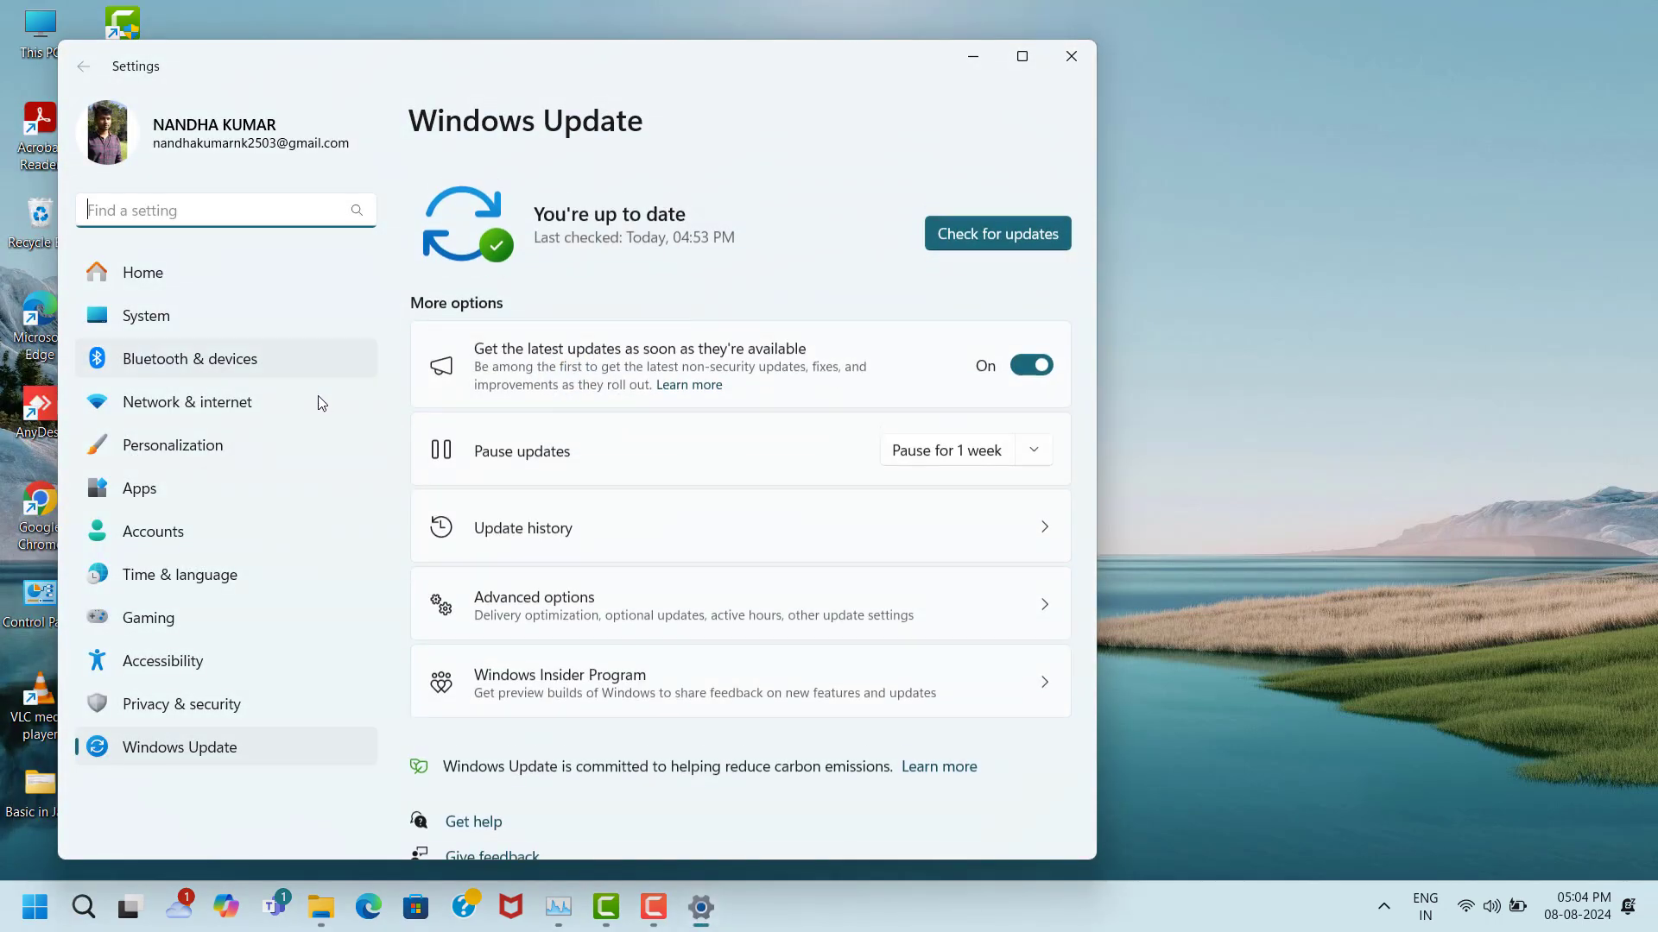
pyautogui.click(994, 227)
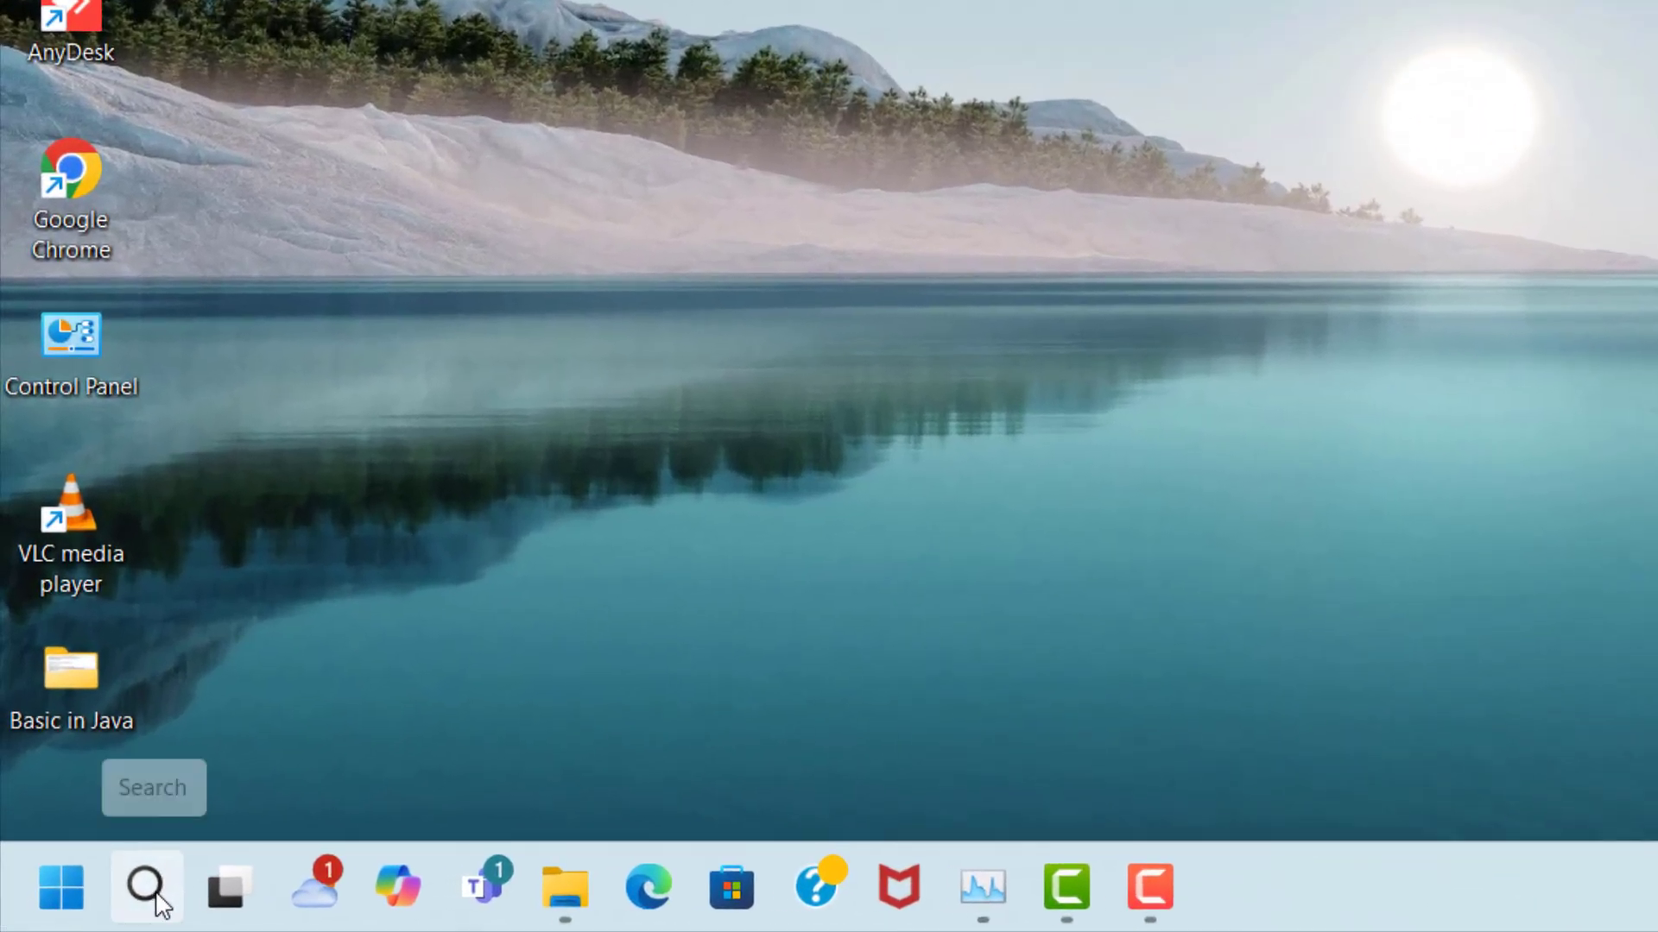
# - Find the Game Mode settings through the system search and turn Game Mode on
pyautogui.click(157, 896)
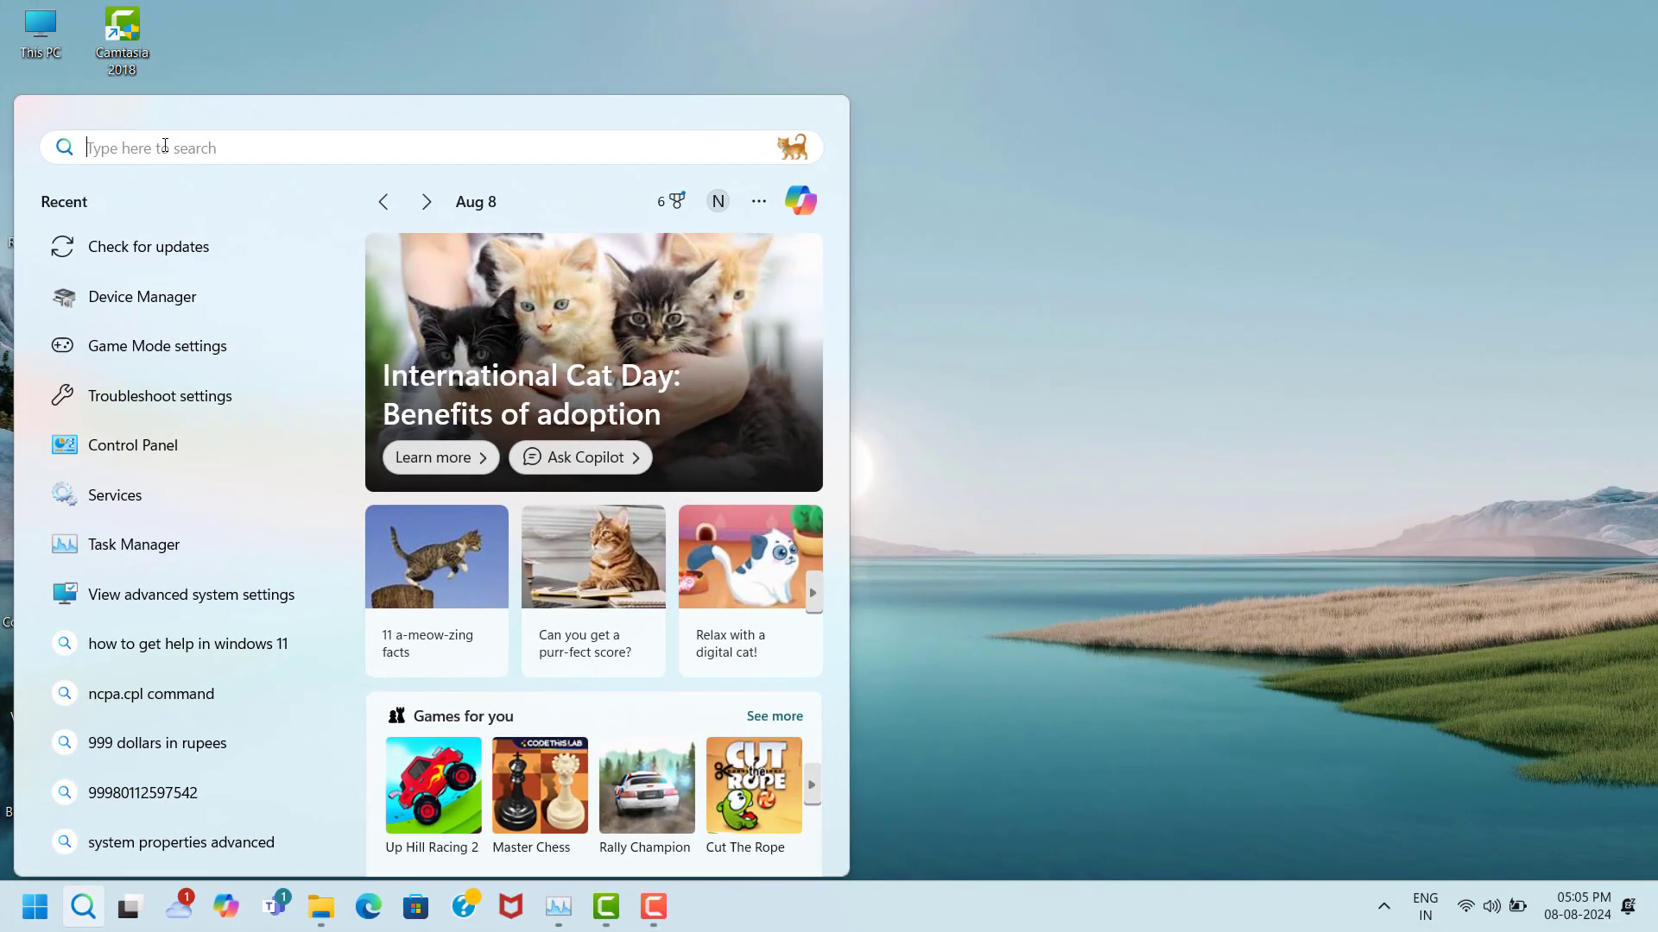
pyautogui.write('game m')
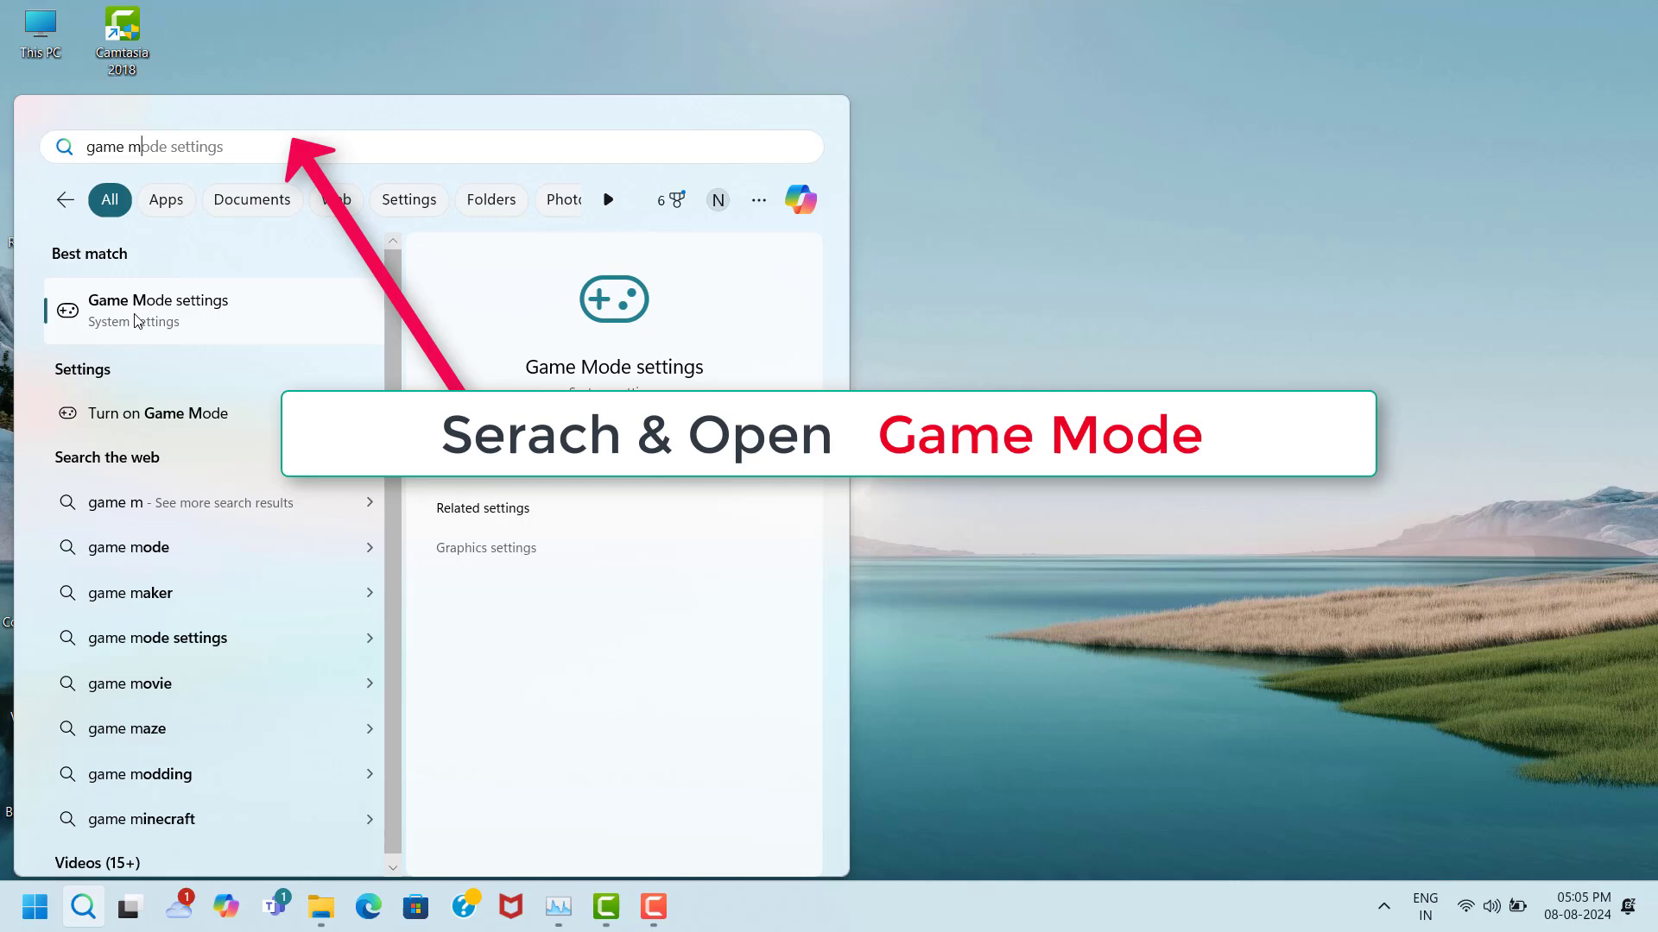
pyautogui.click(250, 319)
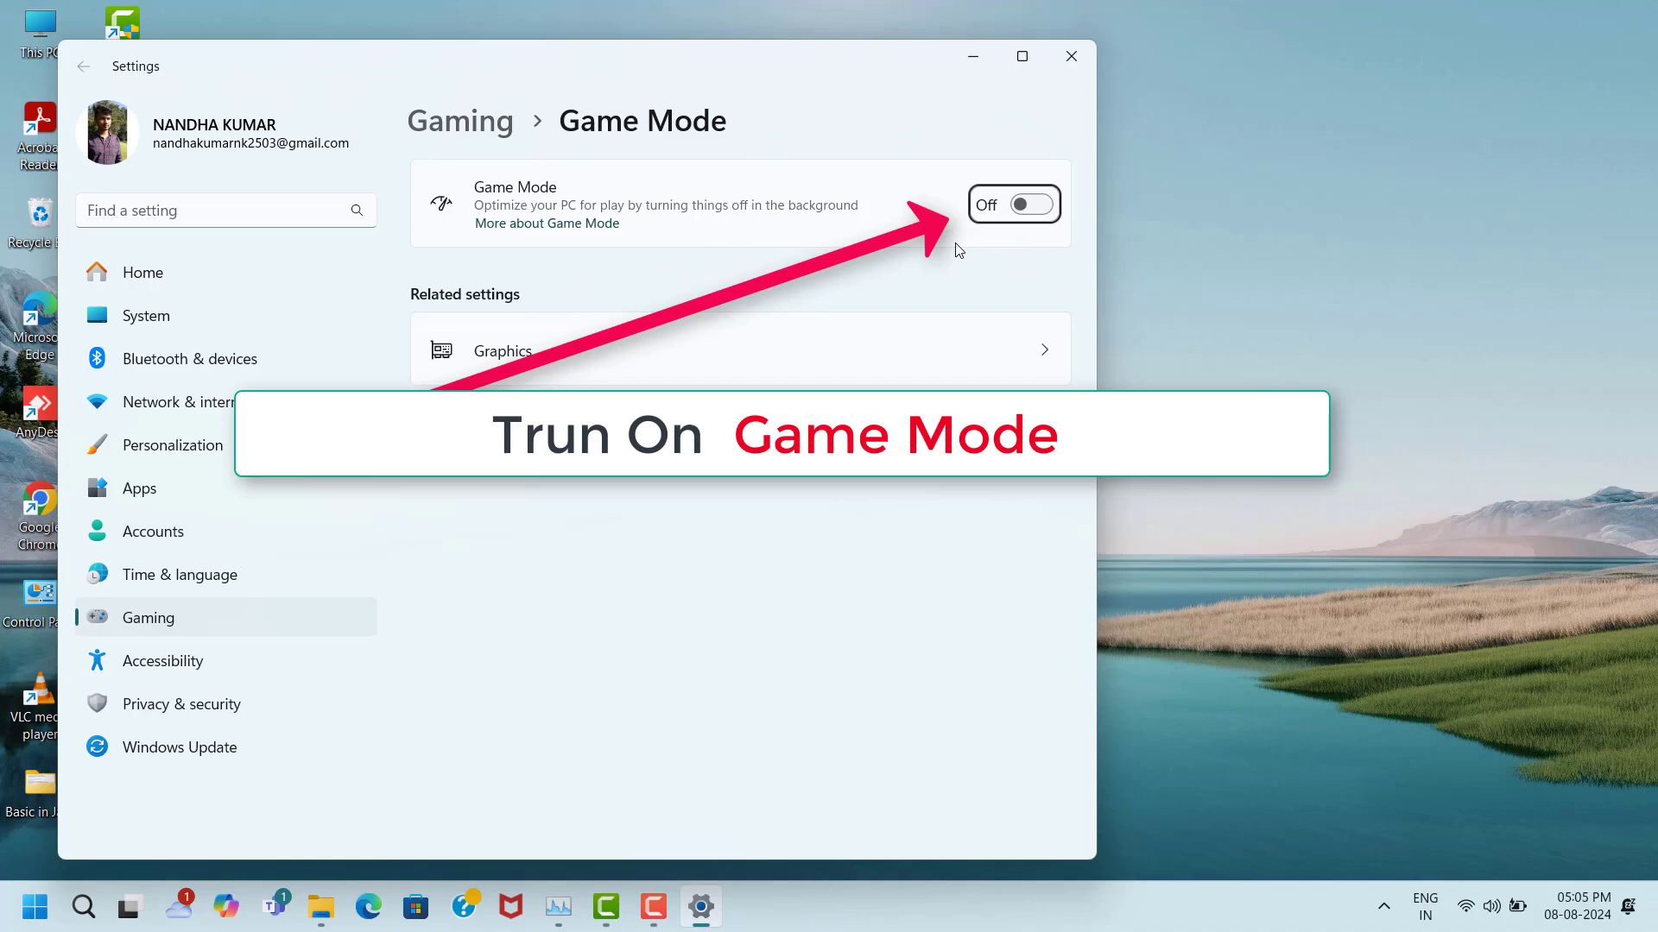
pyautogui.click(1036, 207)
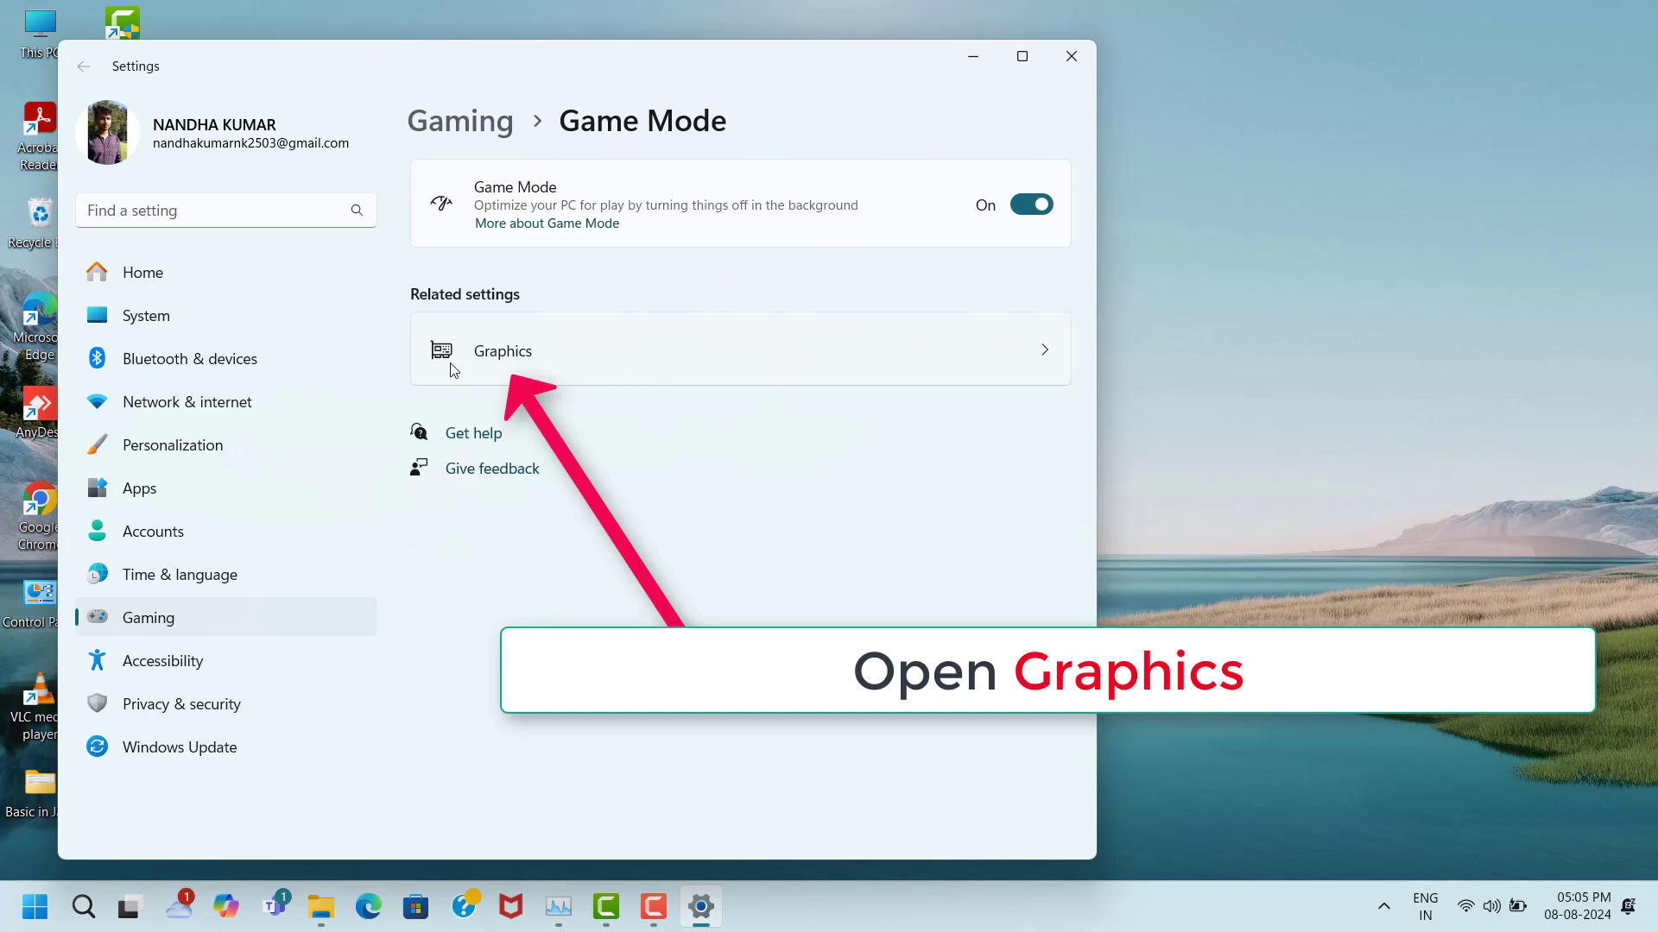
# - Turn on Optimizations for windowed games in the default graphics settings
pyautogui.click(595, 374)
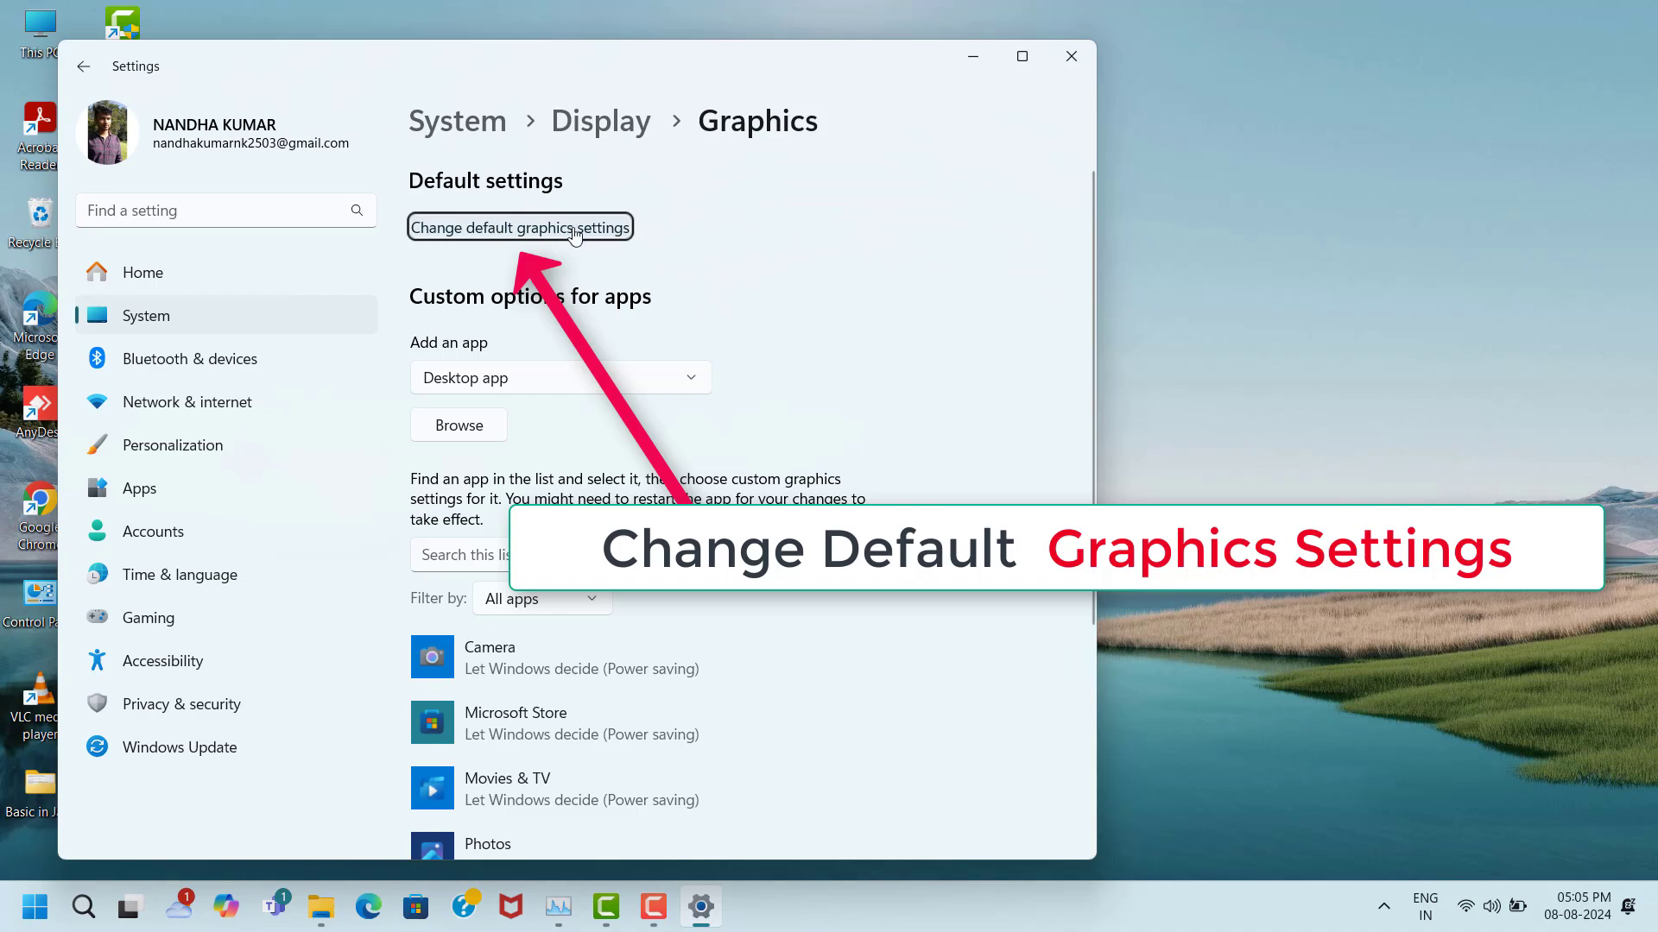
pyautogui.click(530, 231)
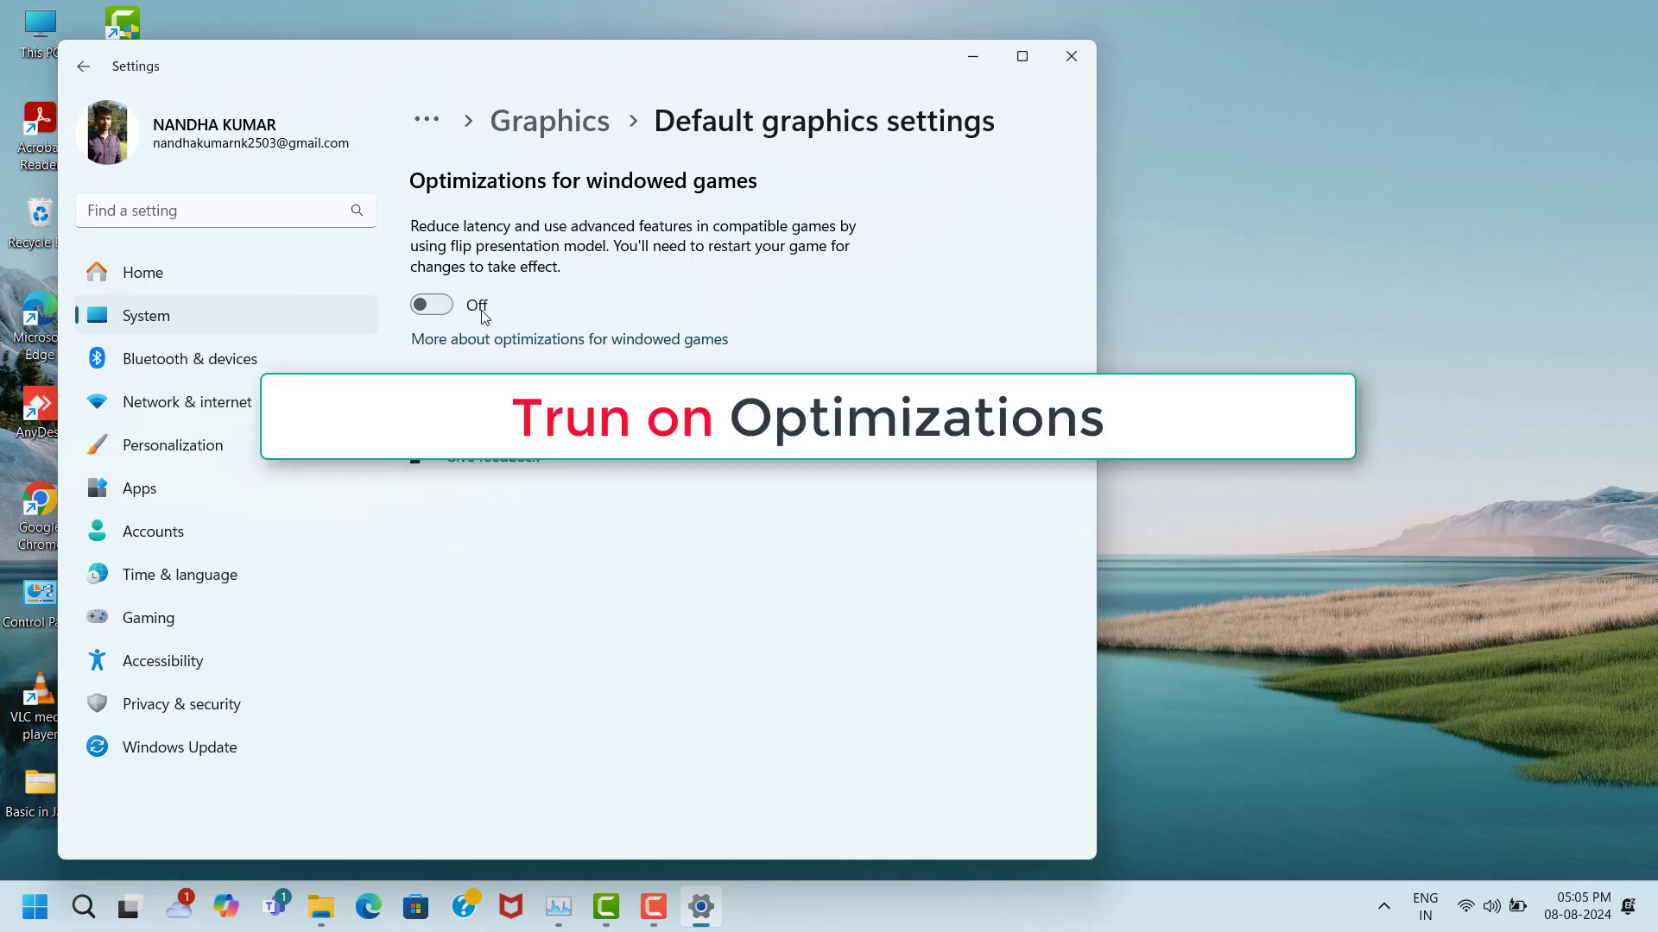
pyautogui.click(432, 307)
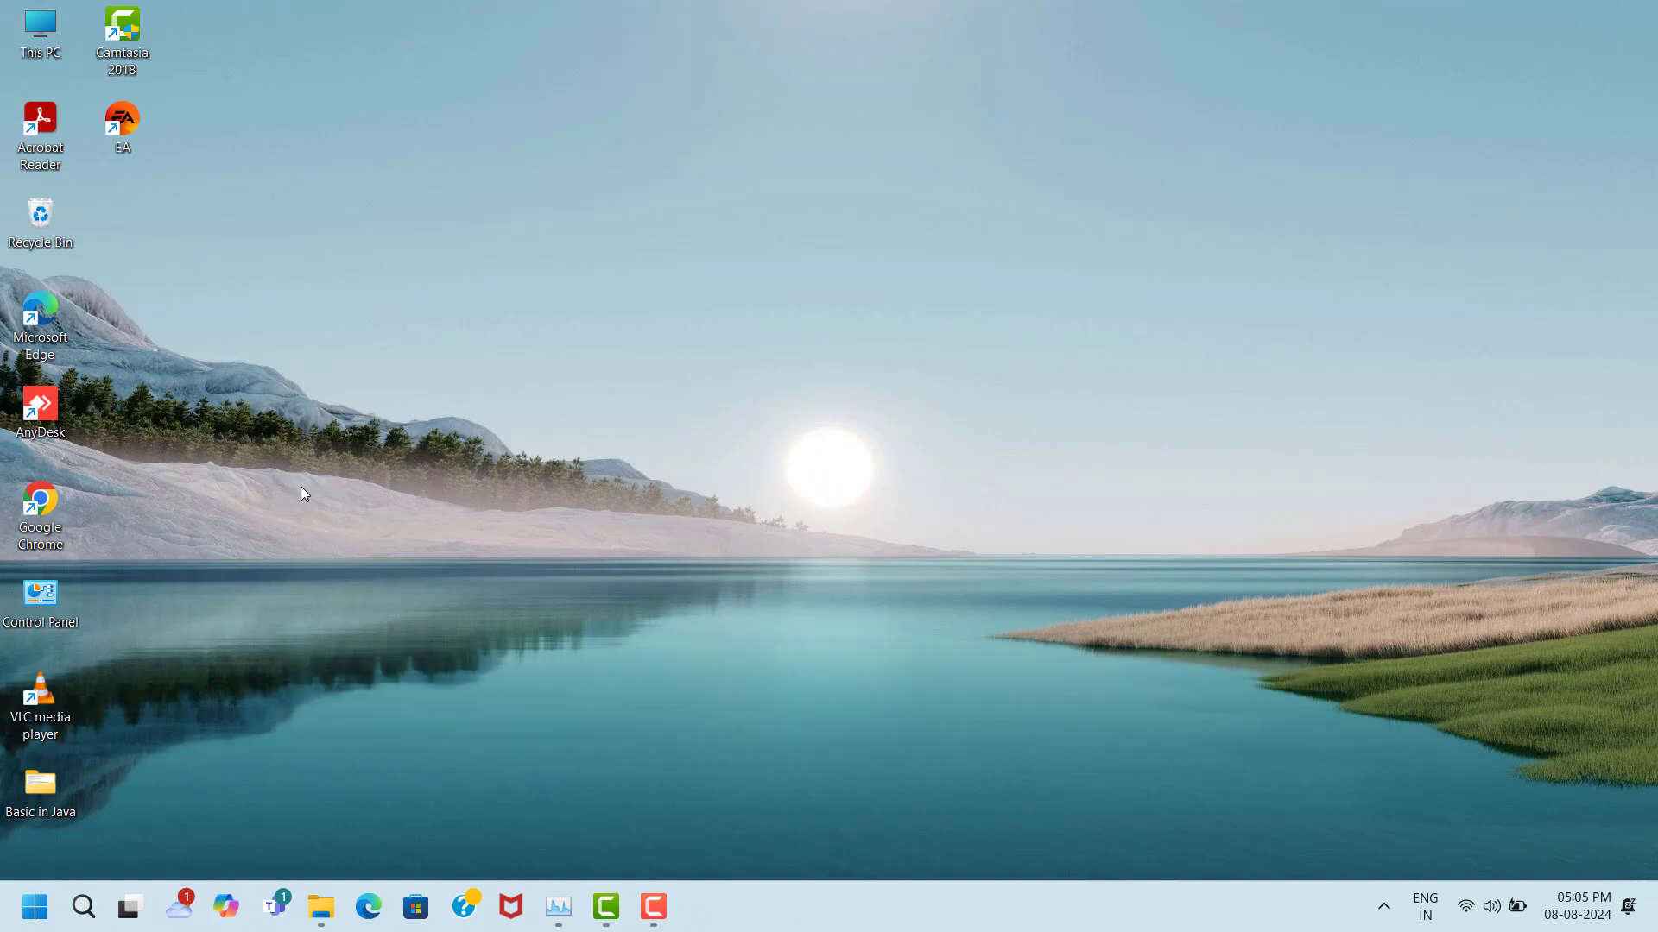
# - Switch to Google Chrome, search for directx setup and download Microsoft's DirectX End-User Runtime Web Installer in English
pyautogui.doubleClick(66, 495)
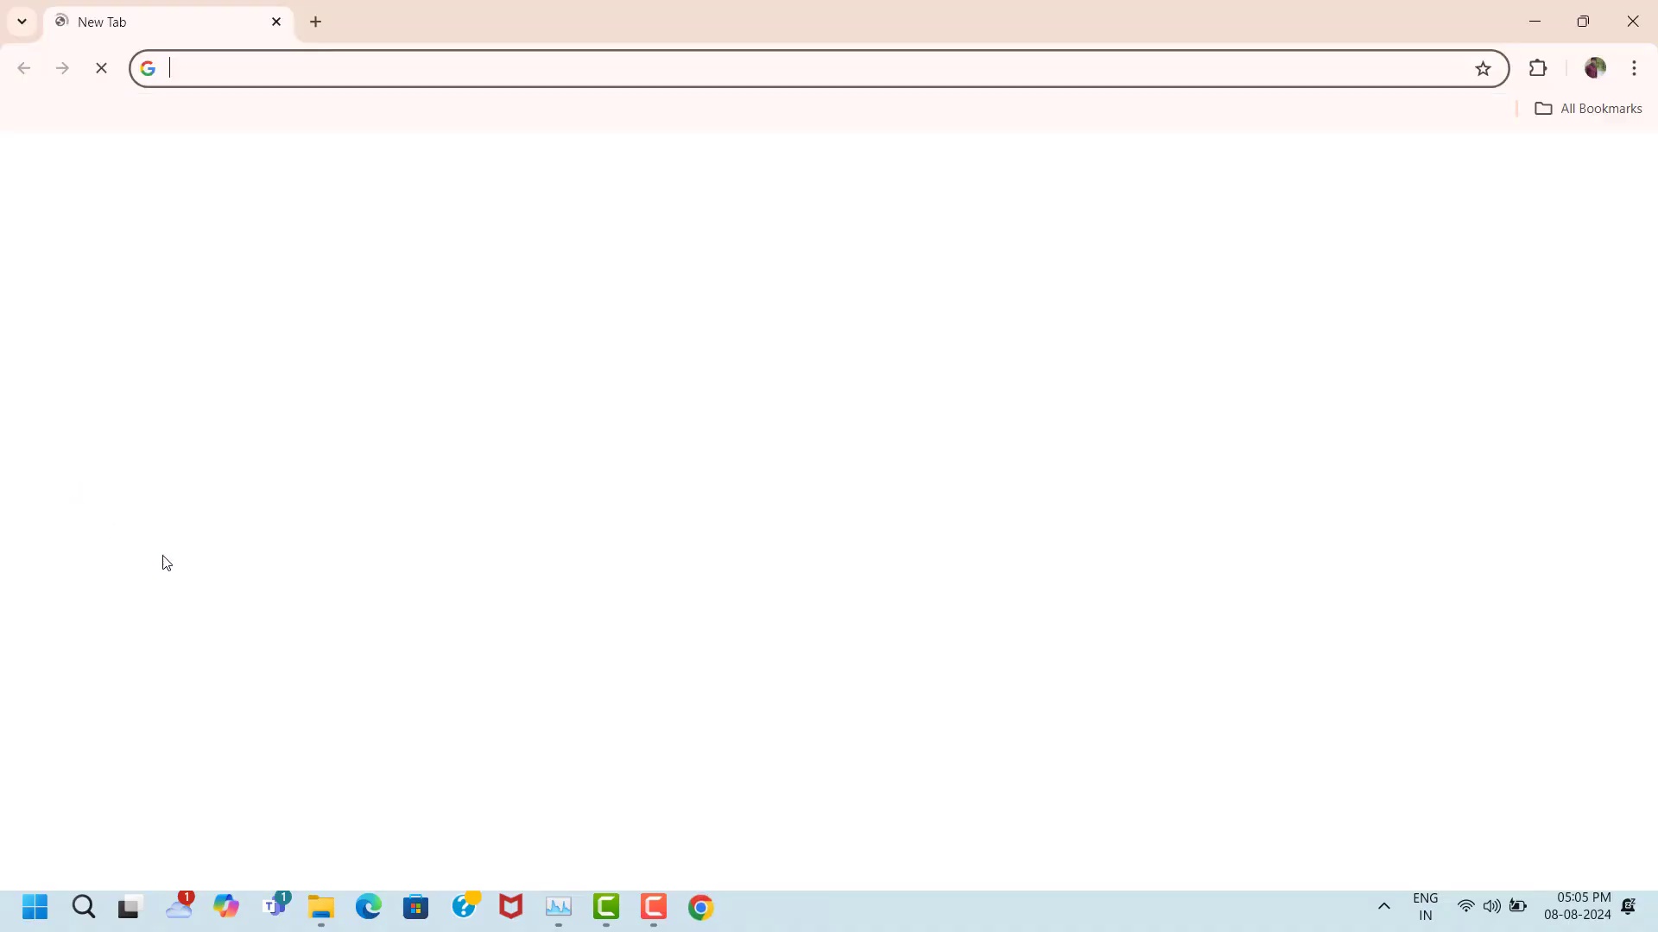
pyautogui.click(520, 479)
pyautogui.write('directx setup')
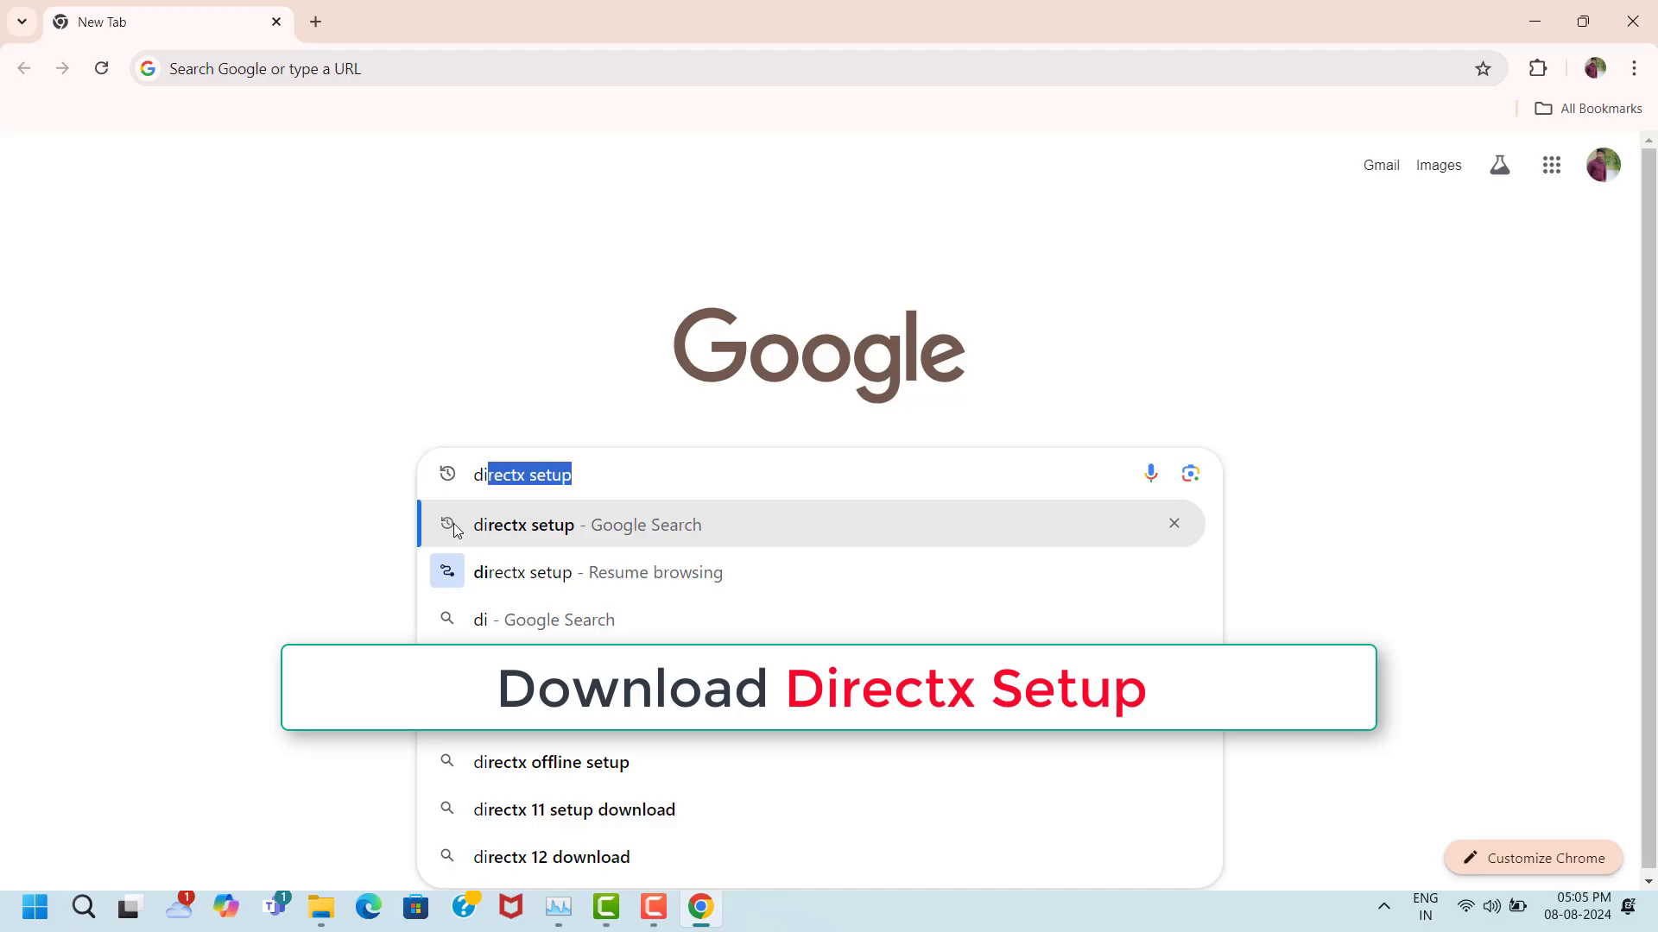
pyautogui.click(536, 528)
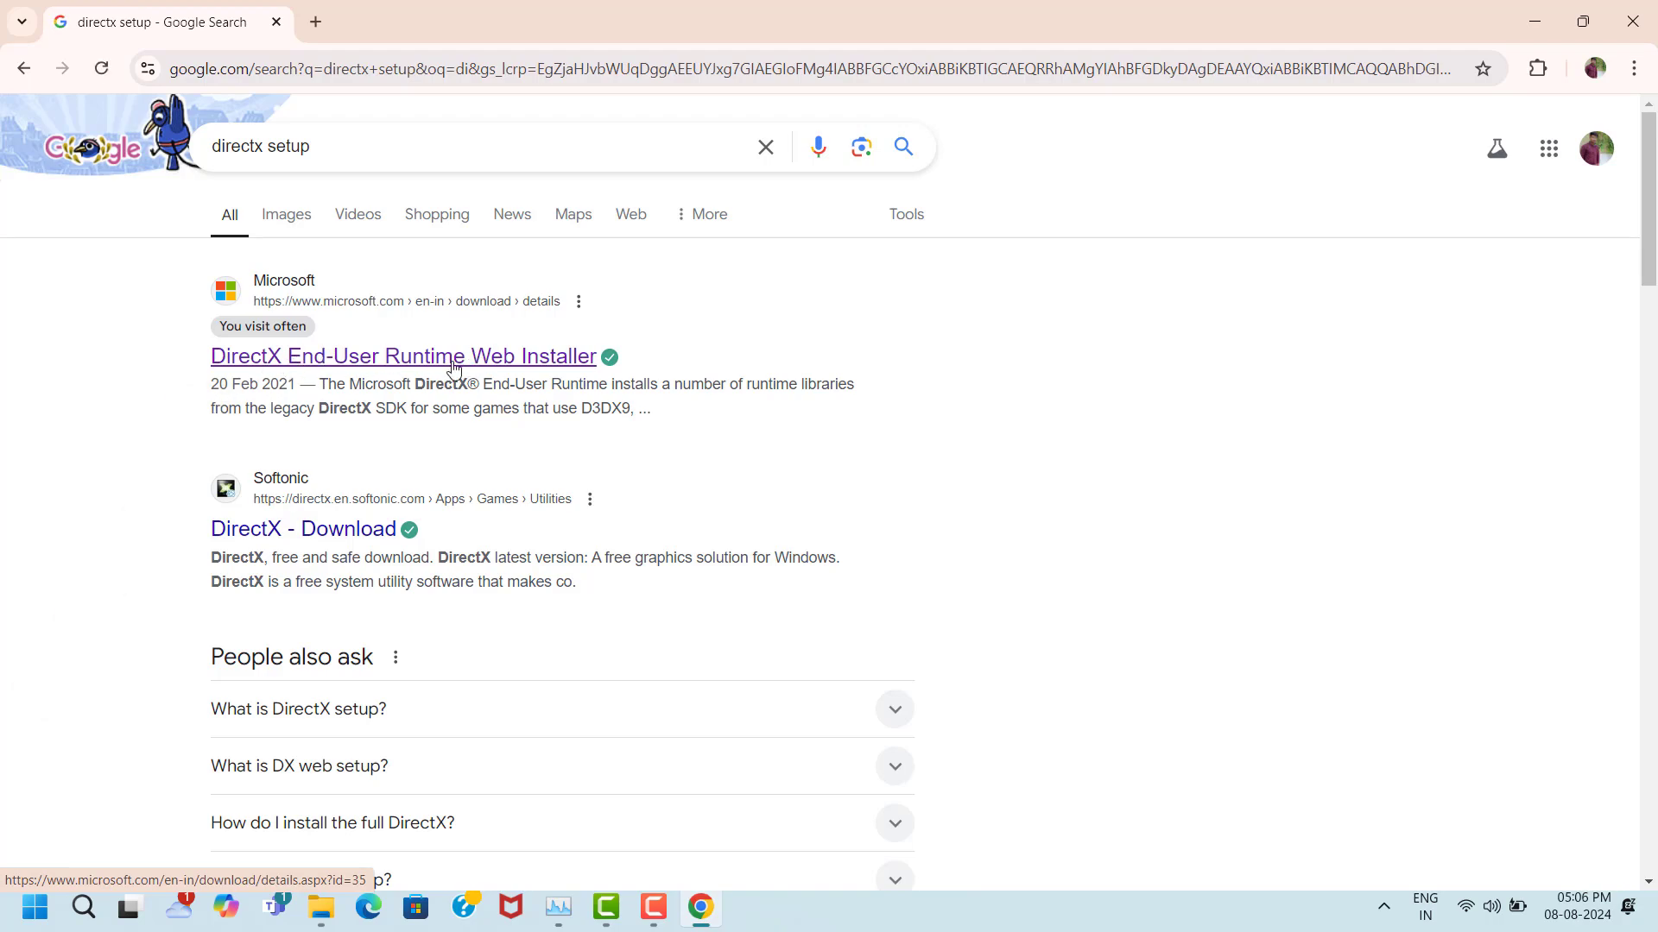
pyautogui.scroll(-5, 985, 400)
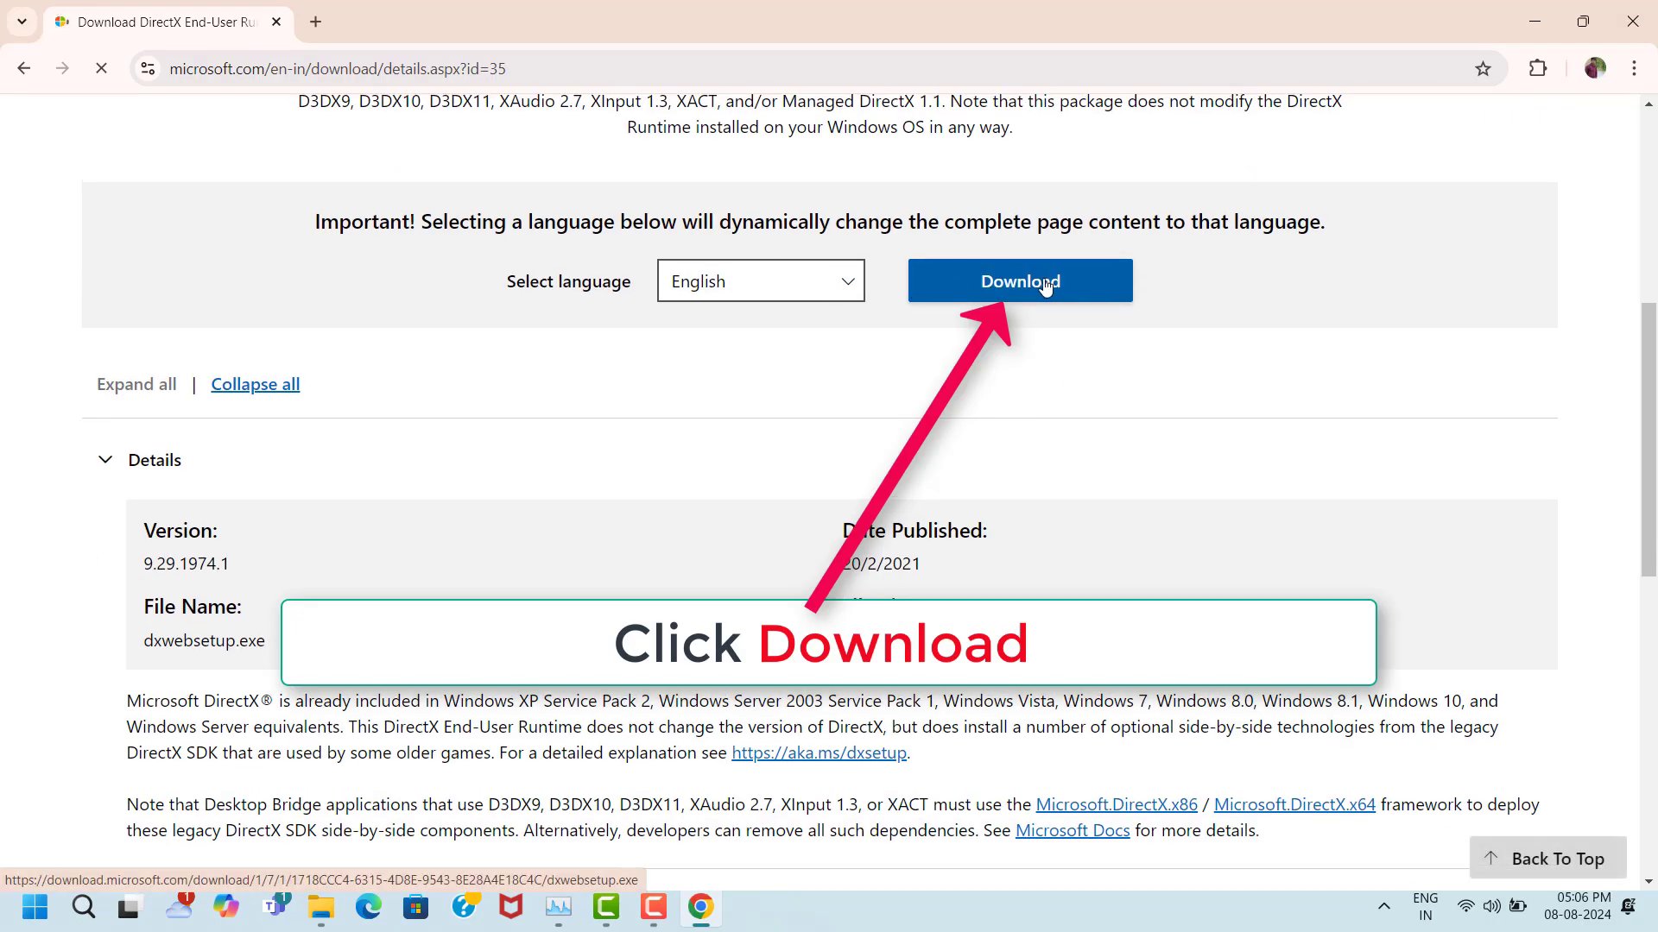
pyautogui.click(1069, 281)
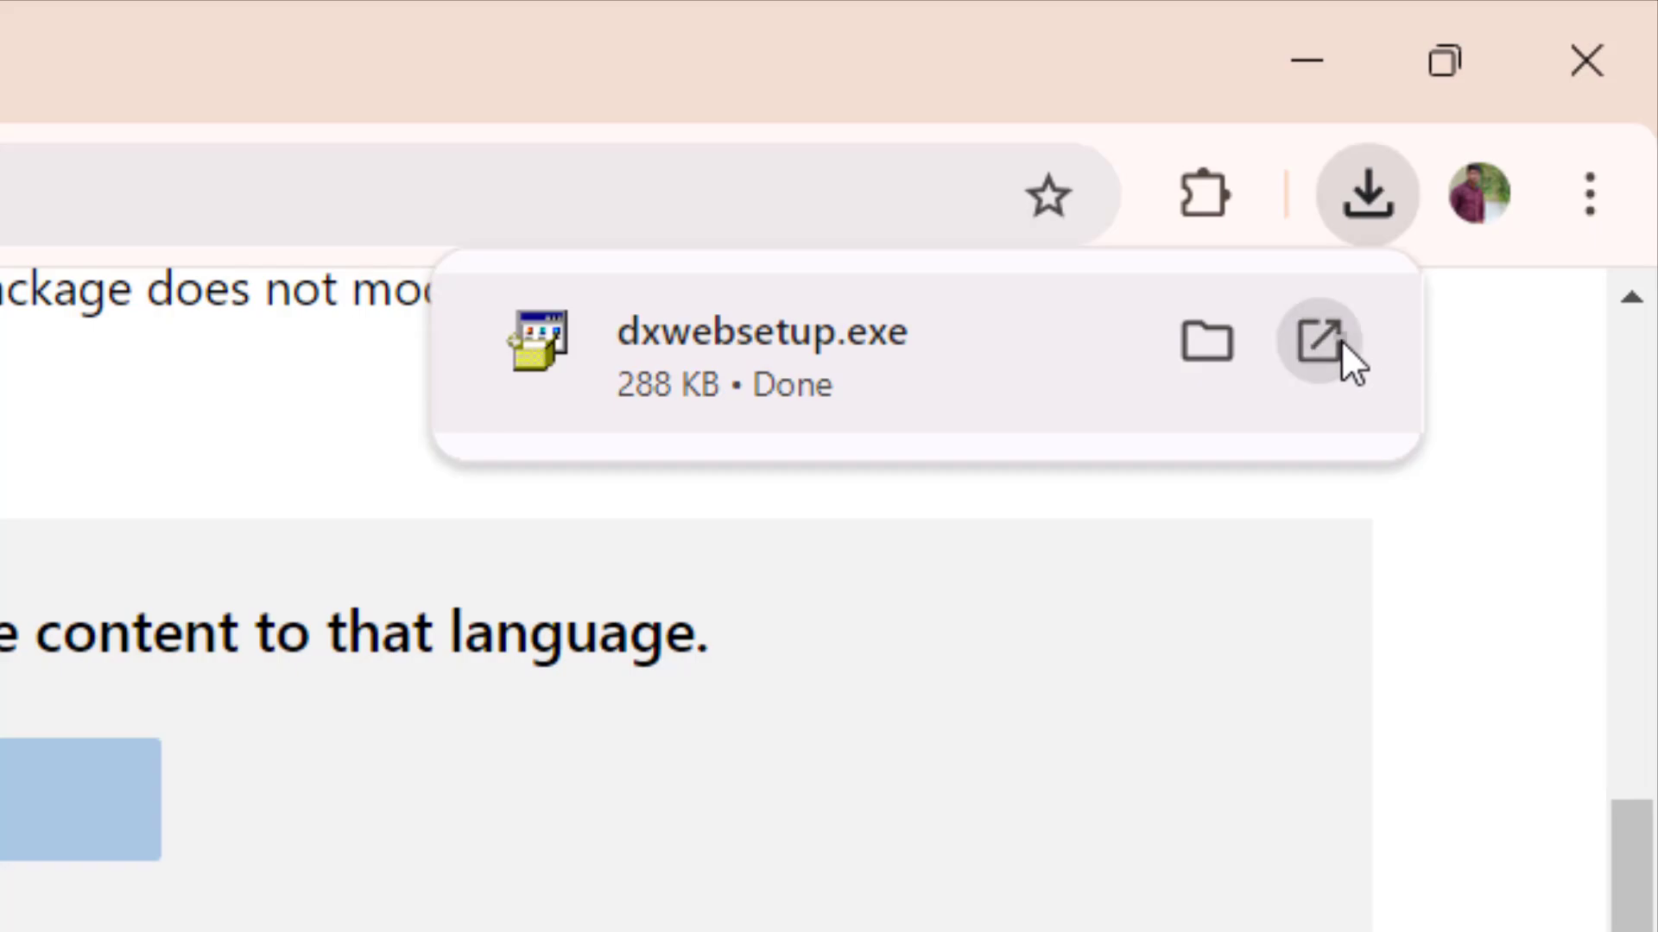
# - Run the downloaded dxwebsetup.exe, accept the license agreement and proceed through the setup with Install the Bing Bar enabled
pyautogui.click(1340, 342)
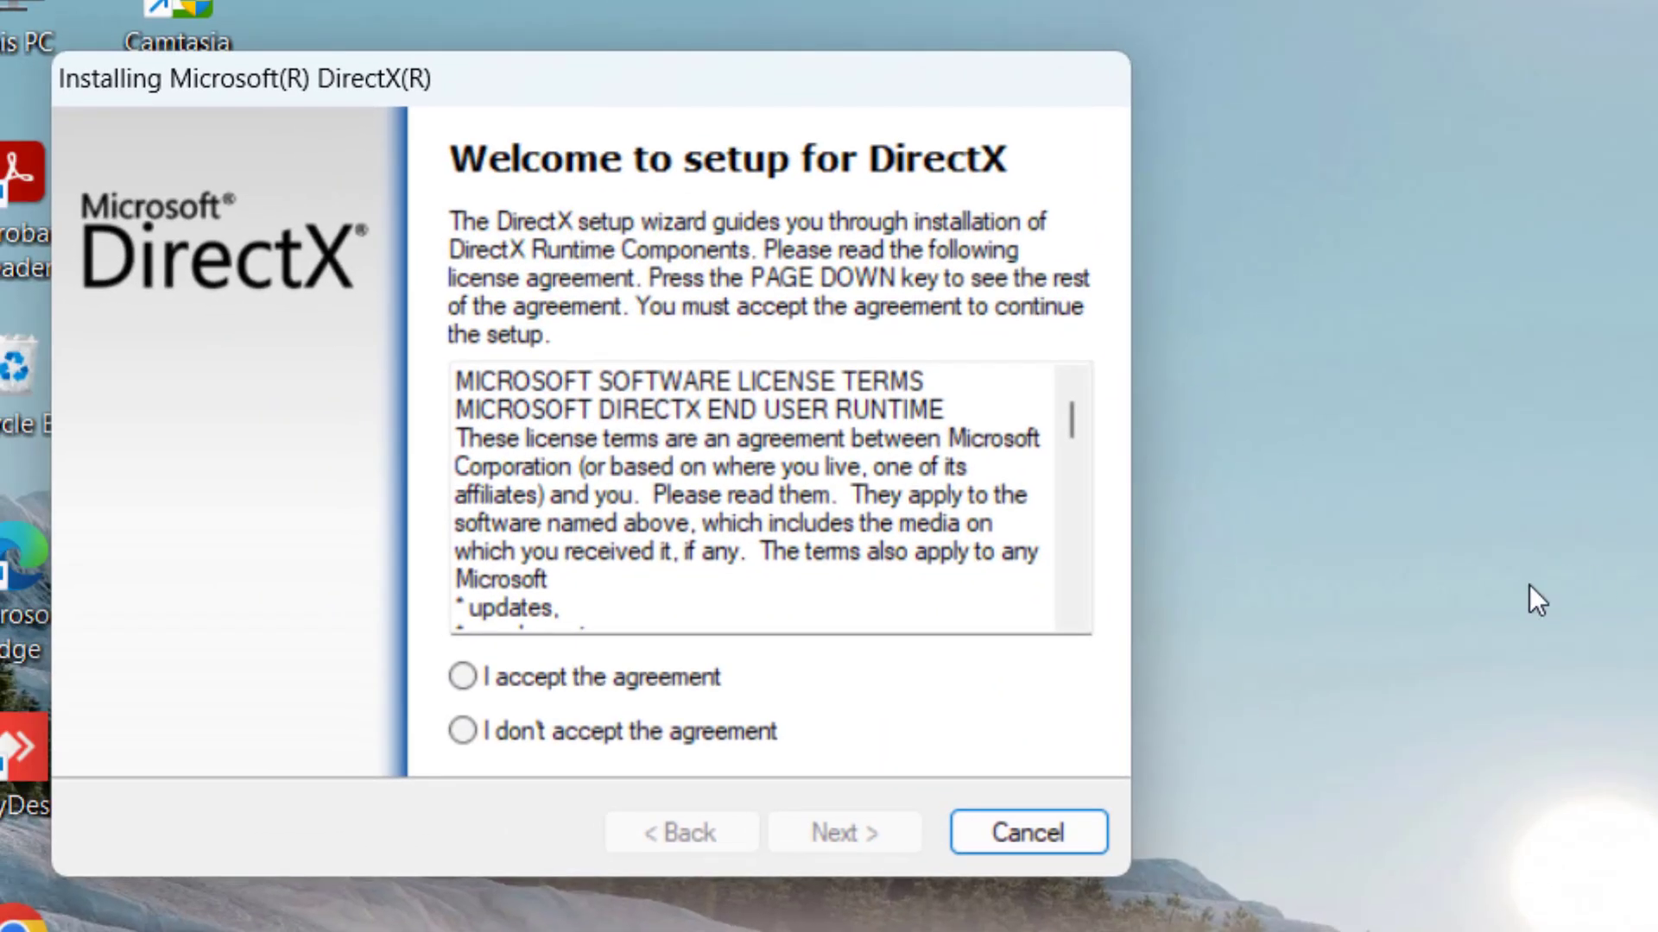
pyautogui.click(455, 680)
pyautogui.click(815, 836)
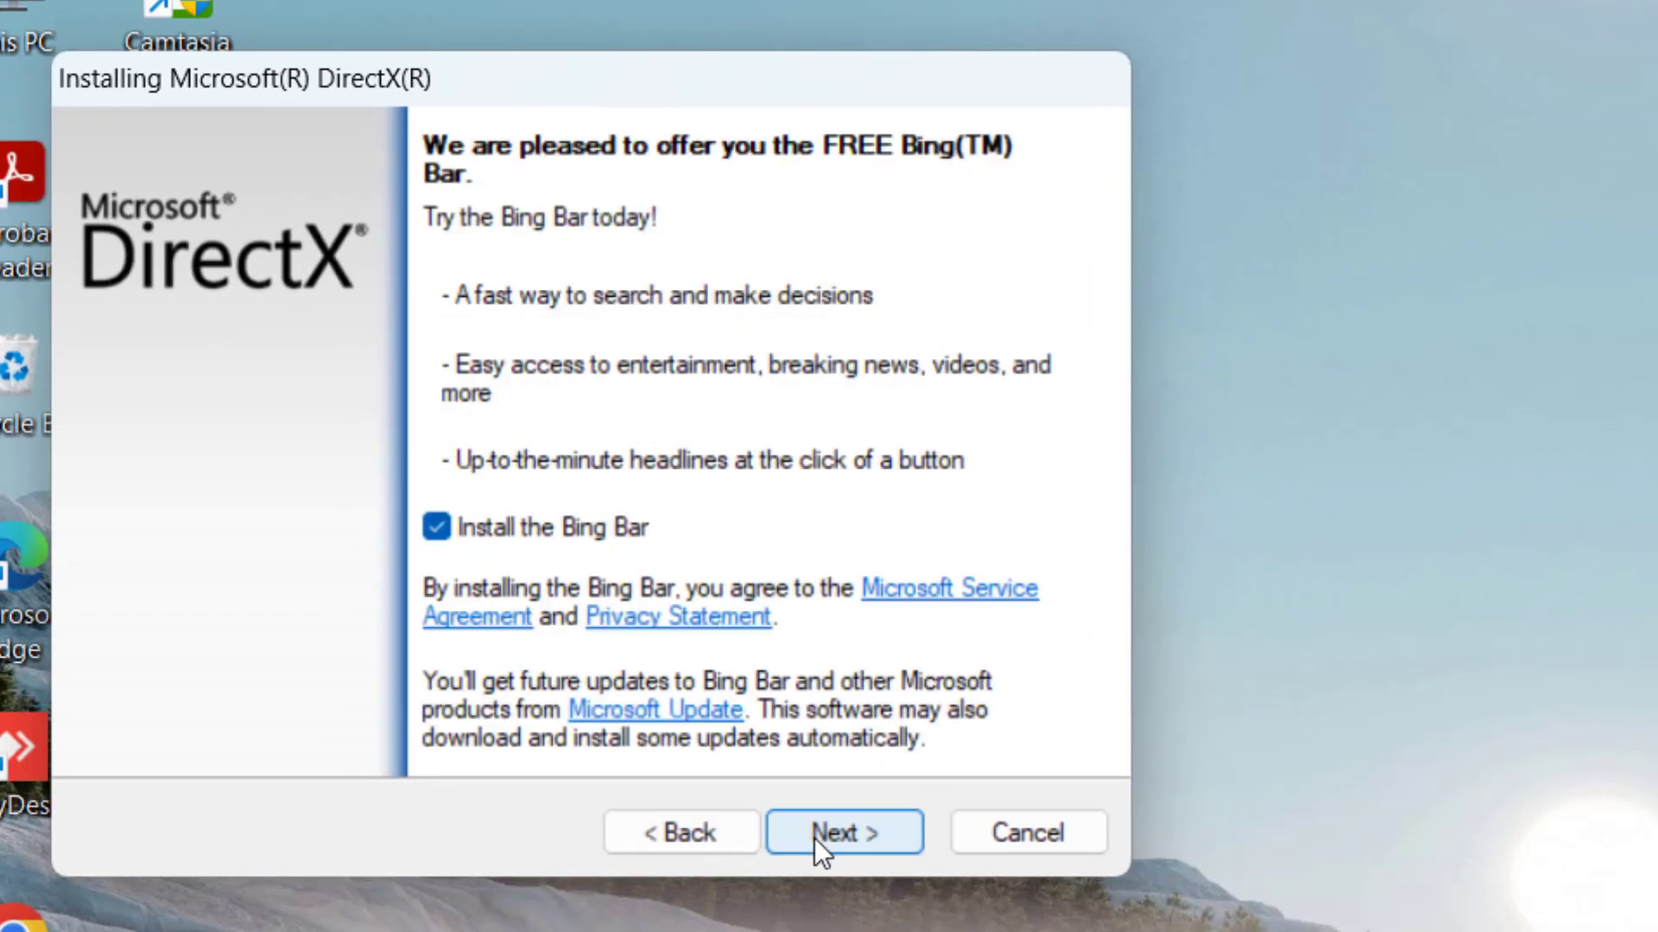
pyautogui.click(815, 837)
pyautogui.click(847, 837)
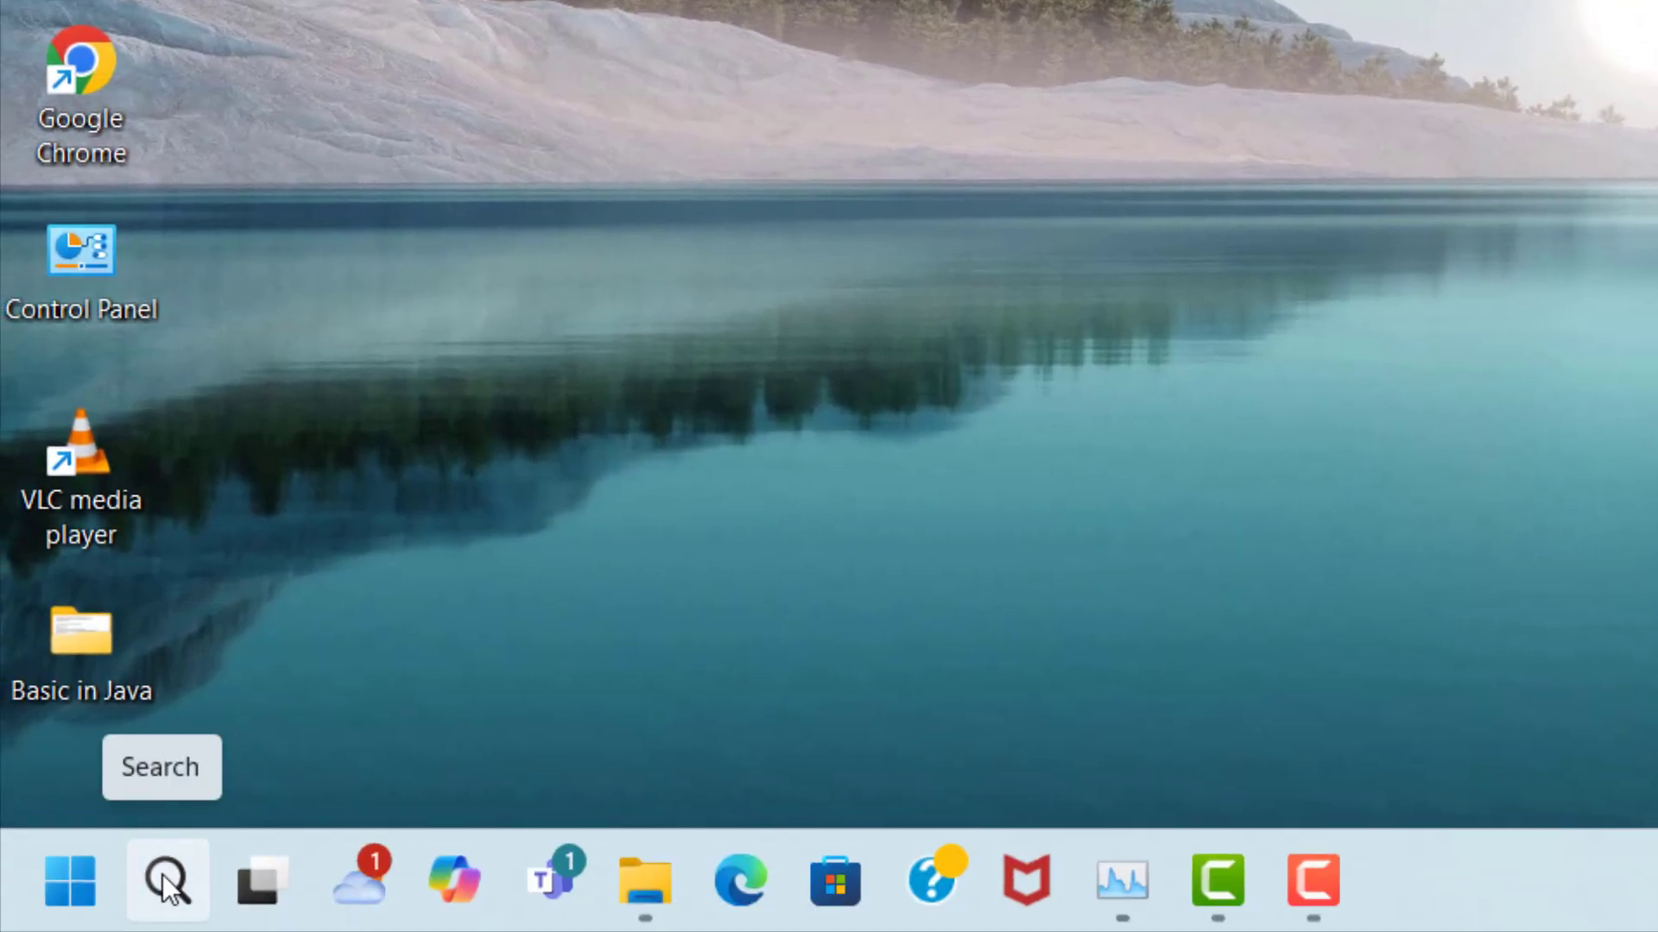
# - Search the system for Device Manager and open it
pyautogui.click(167, 885)
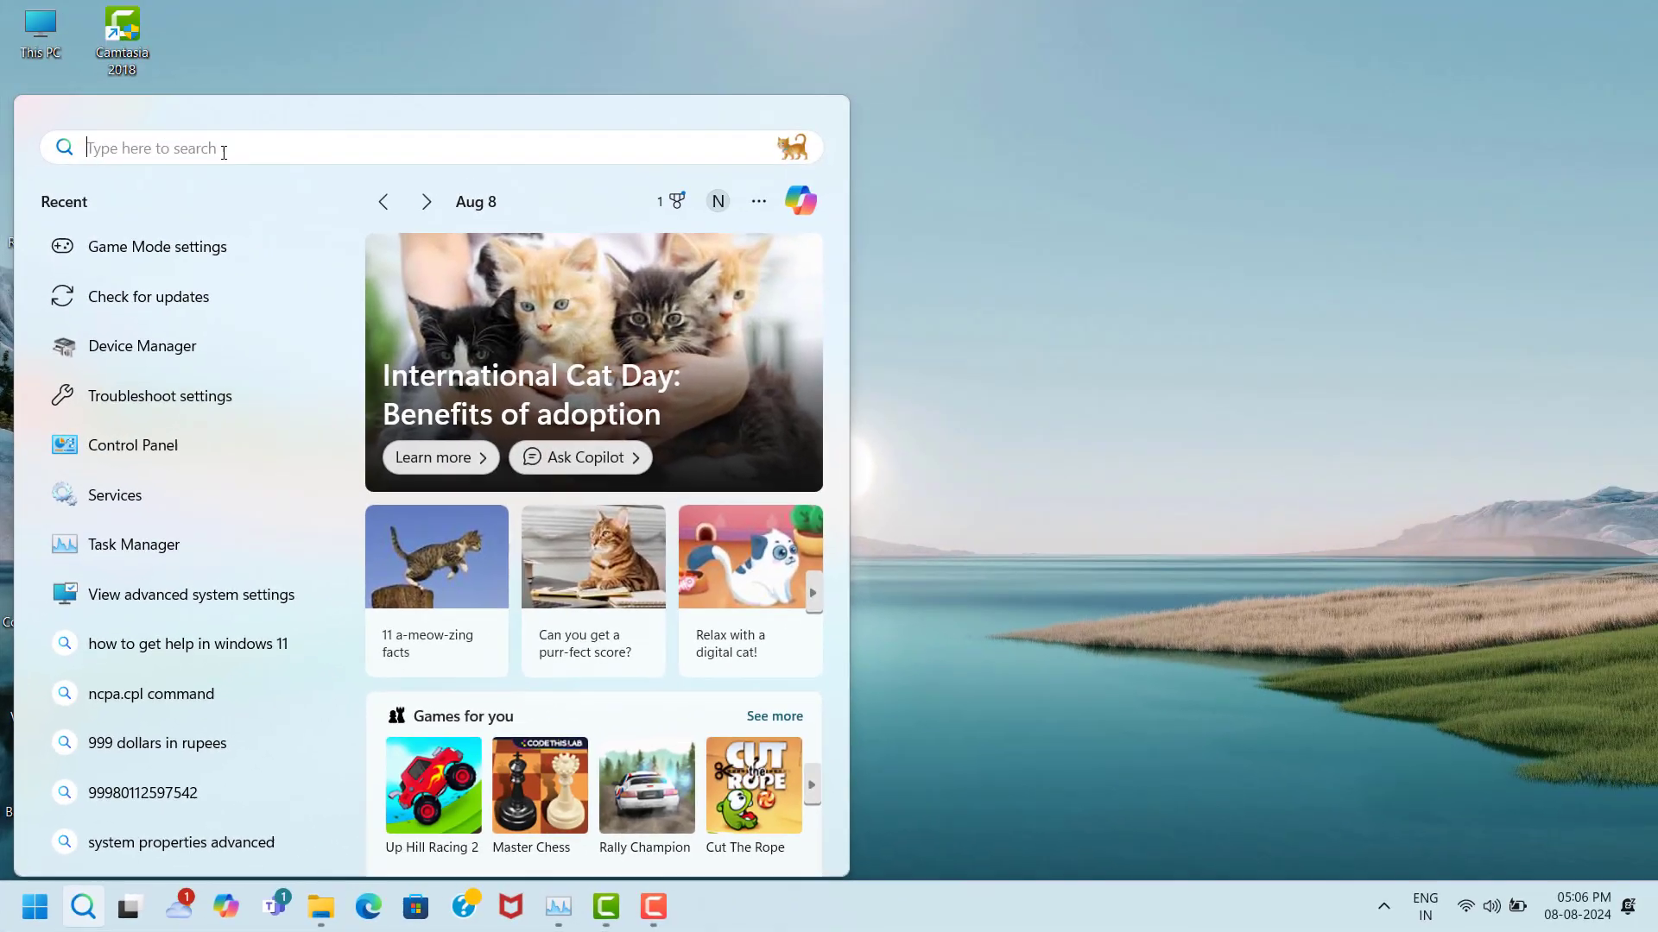
pyautogui.write('dev')
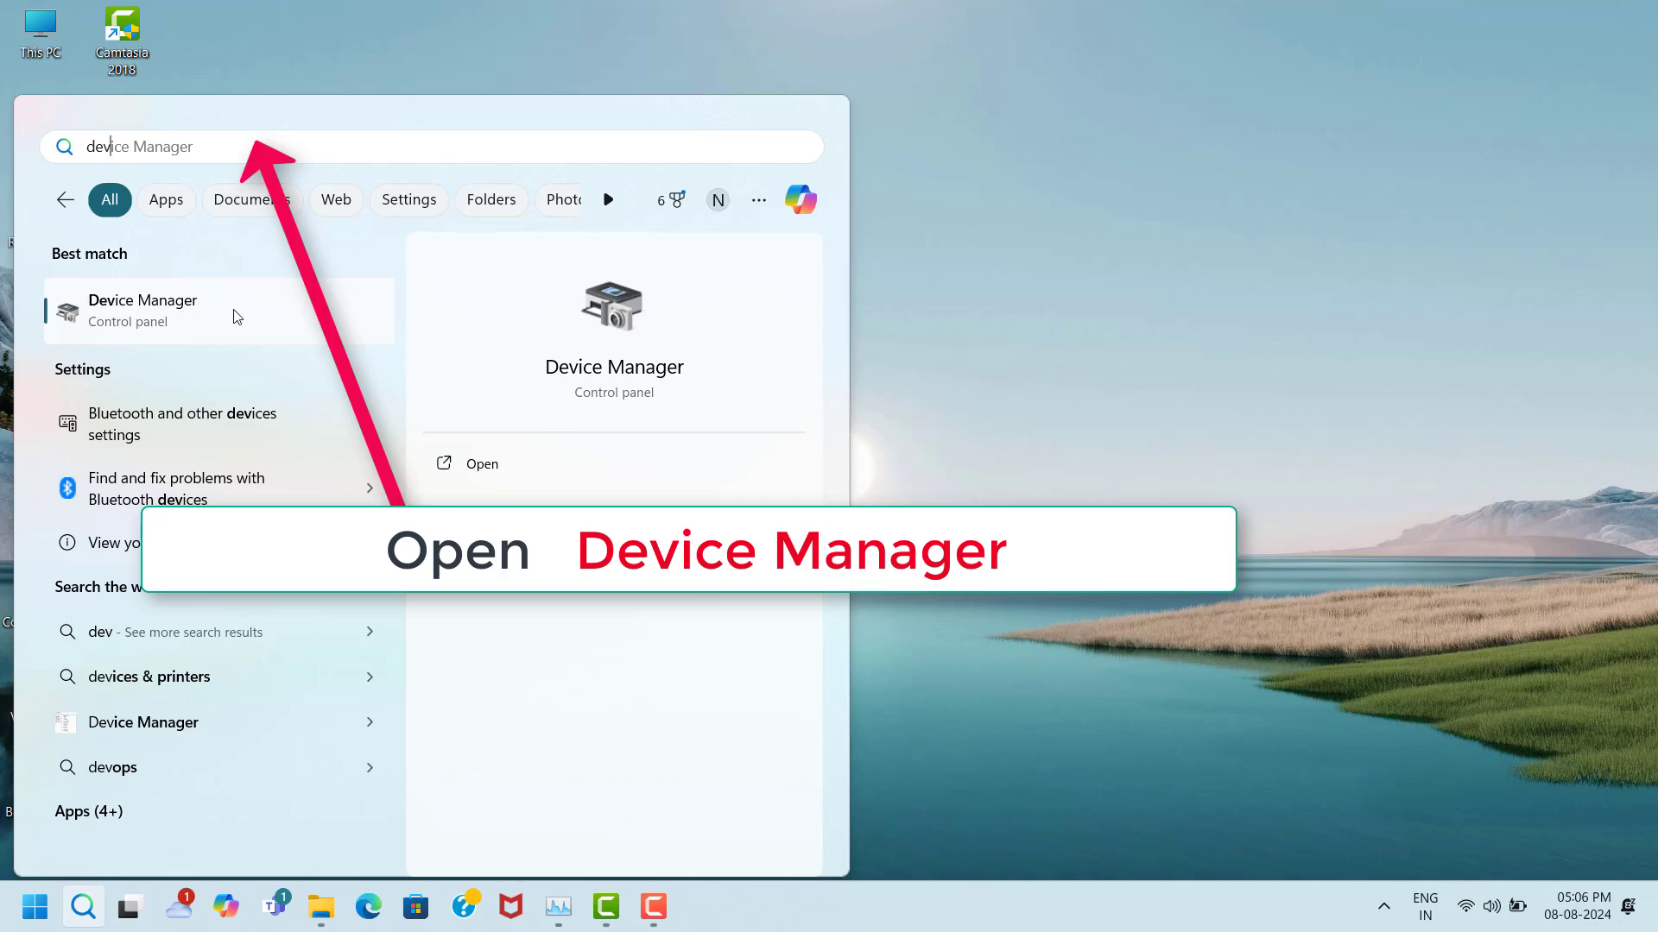
pyautogui.click(194, 309)
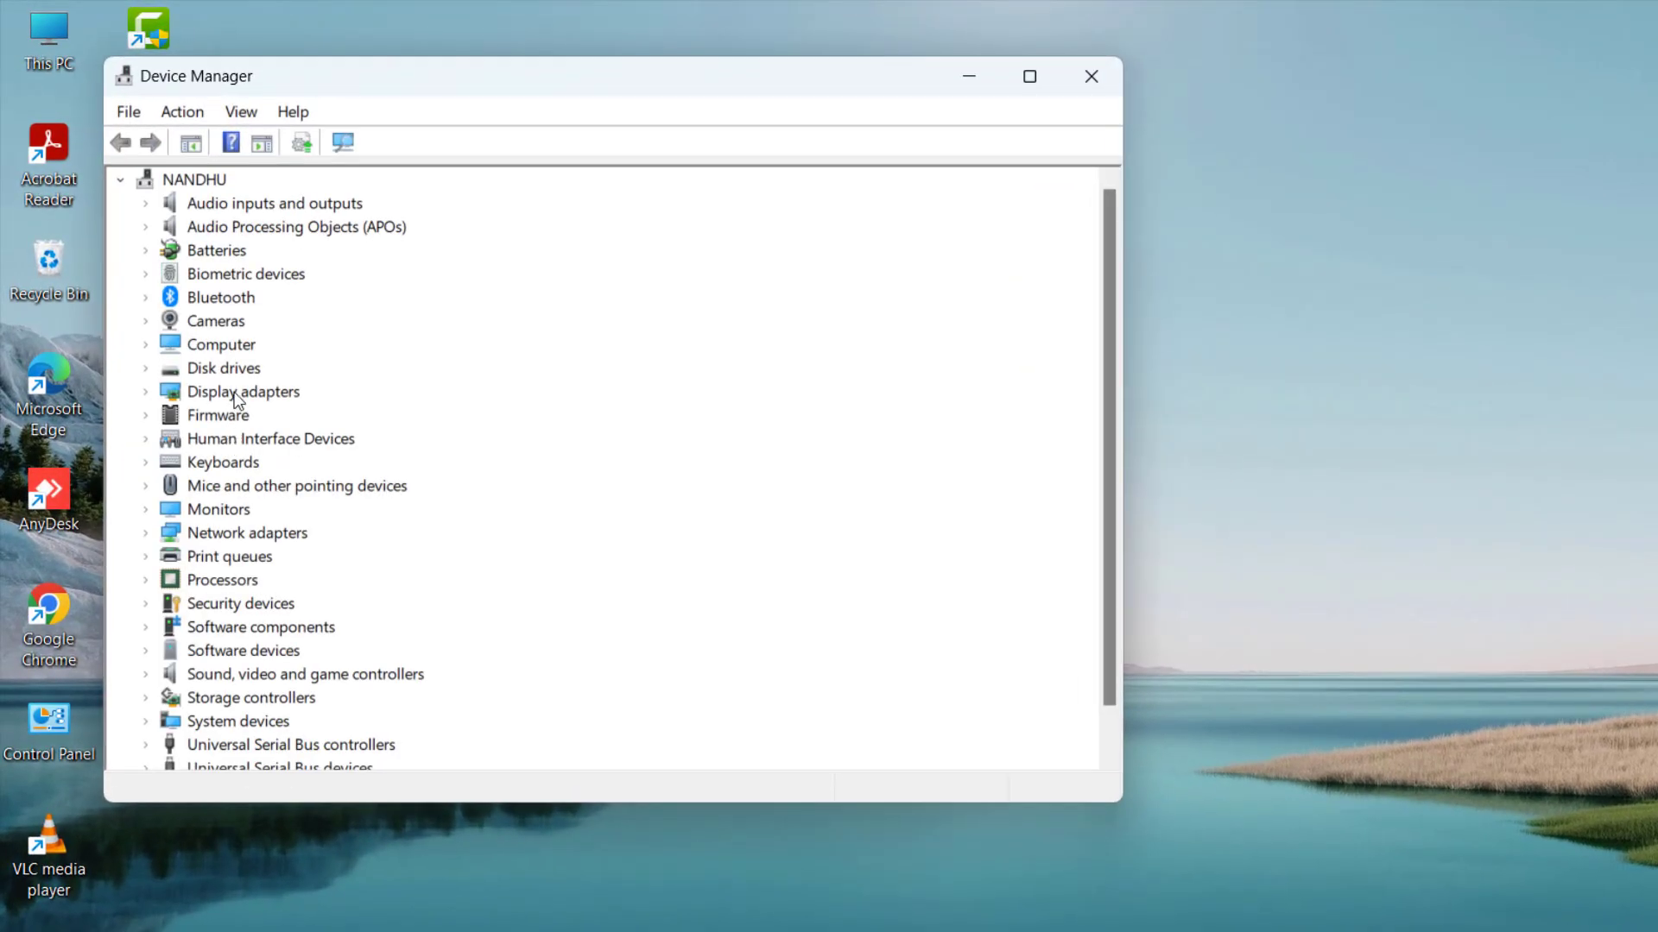
# - Expand Display adapters and start a driver update for the Intel(R) Iris(R) Xe Graphics device
pyautogui.click(234, 393)
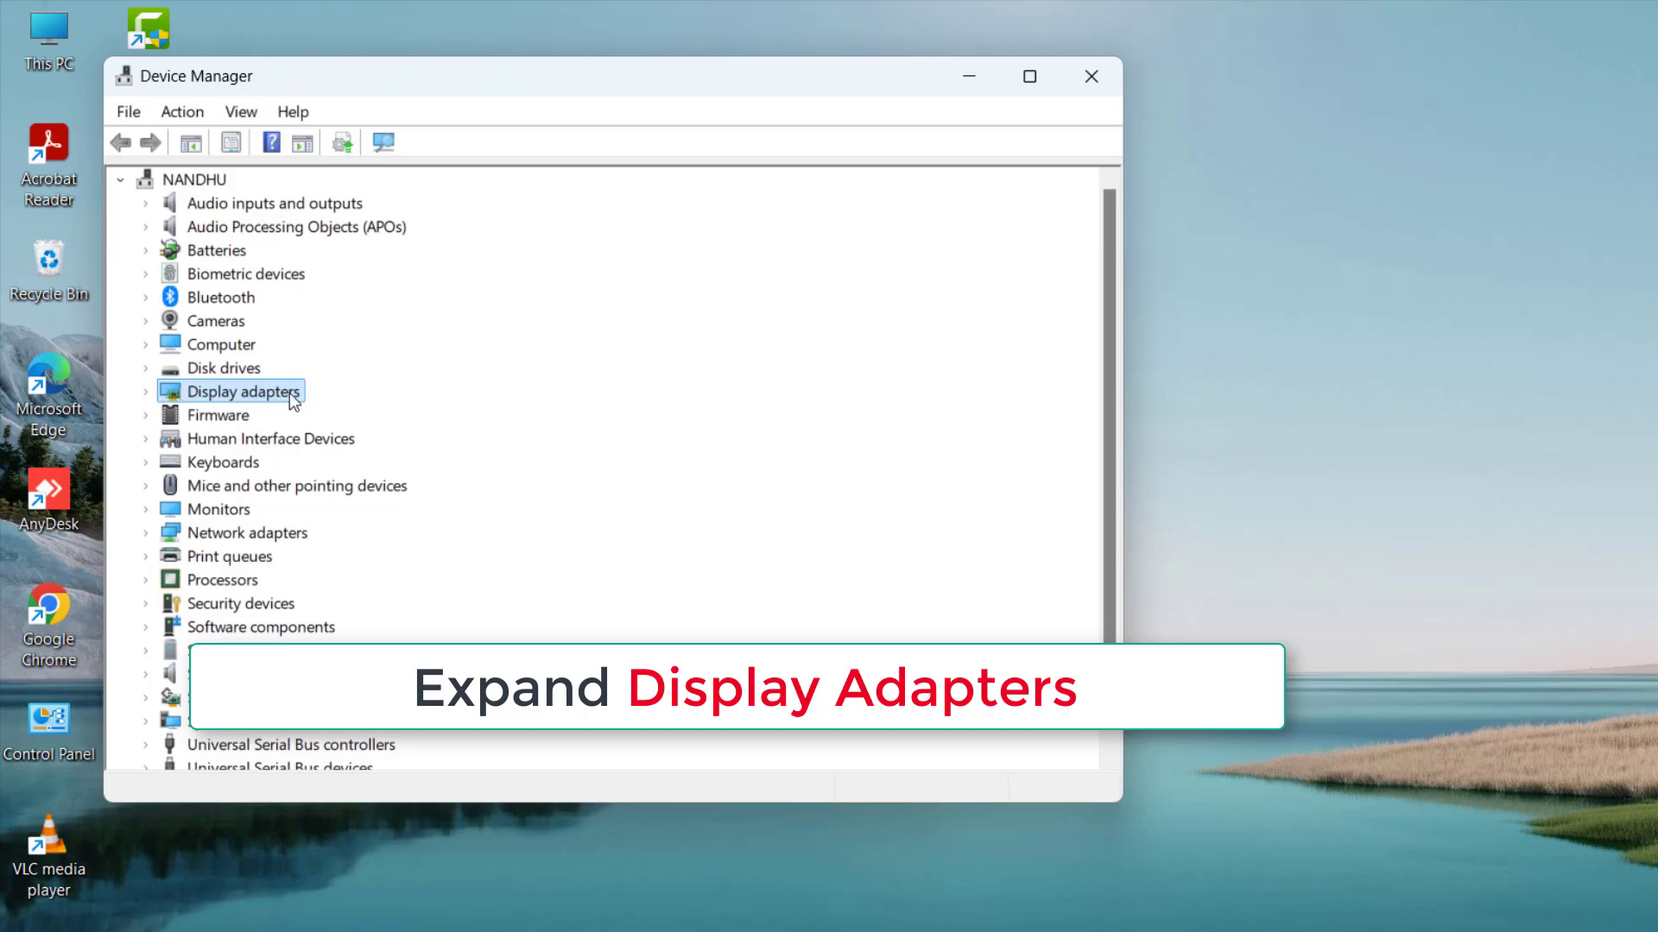
pyautogui.click(146, 392)
pyautogui.click(208, 423)
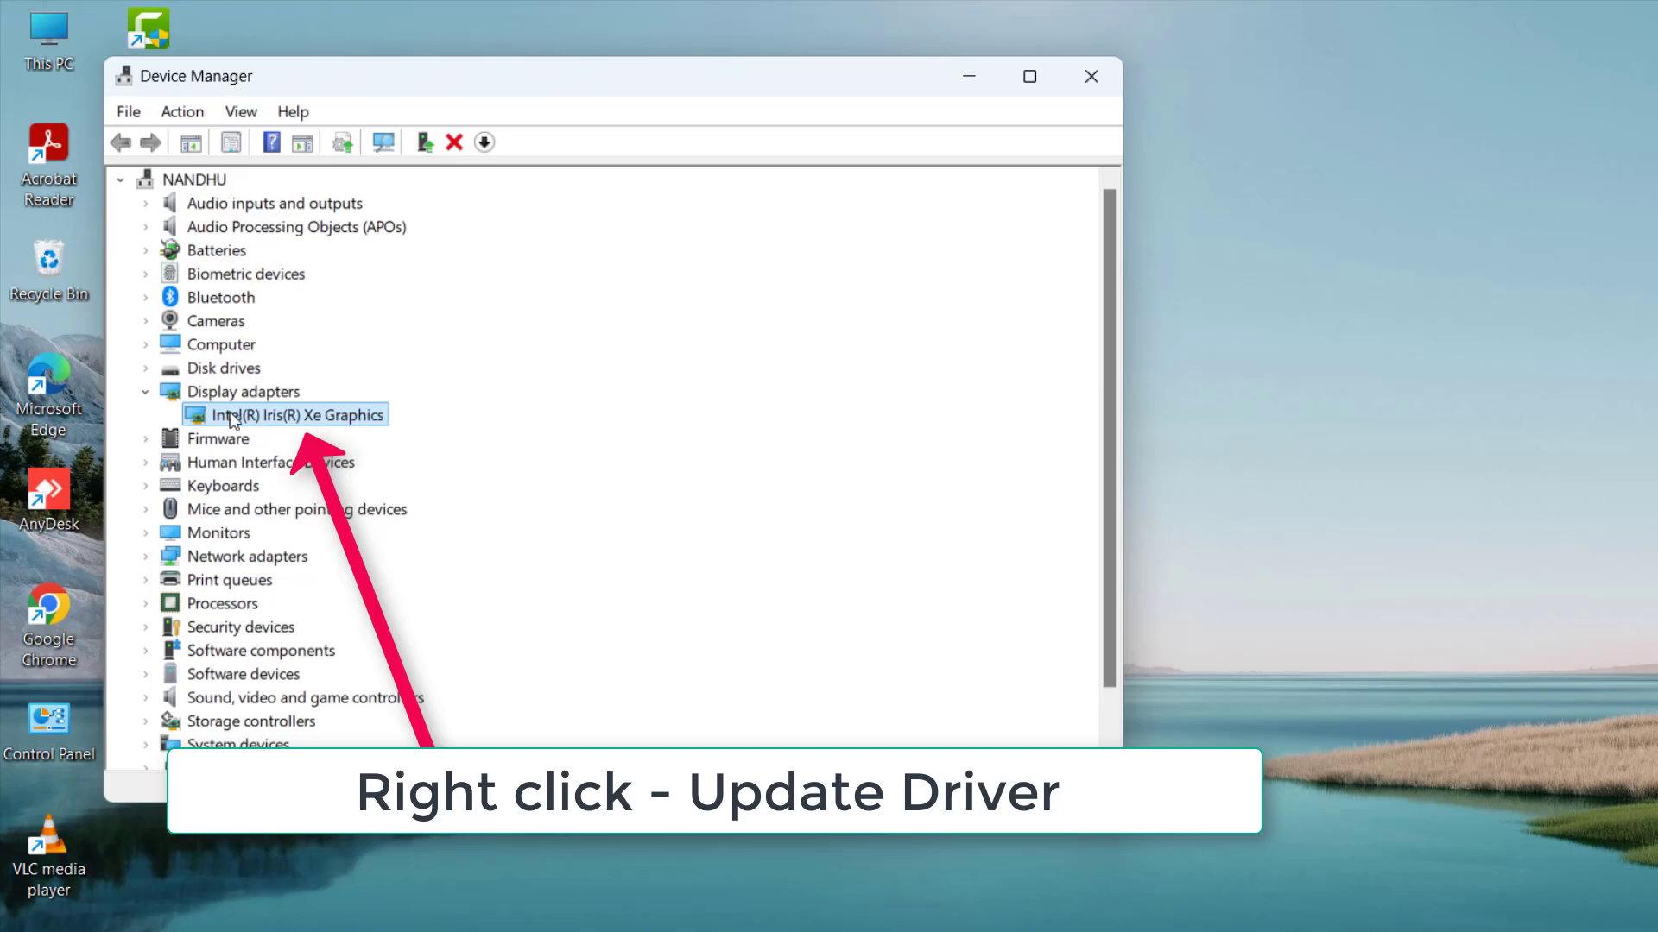
pyautogui.rightClick(327, 415)
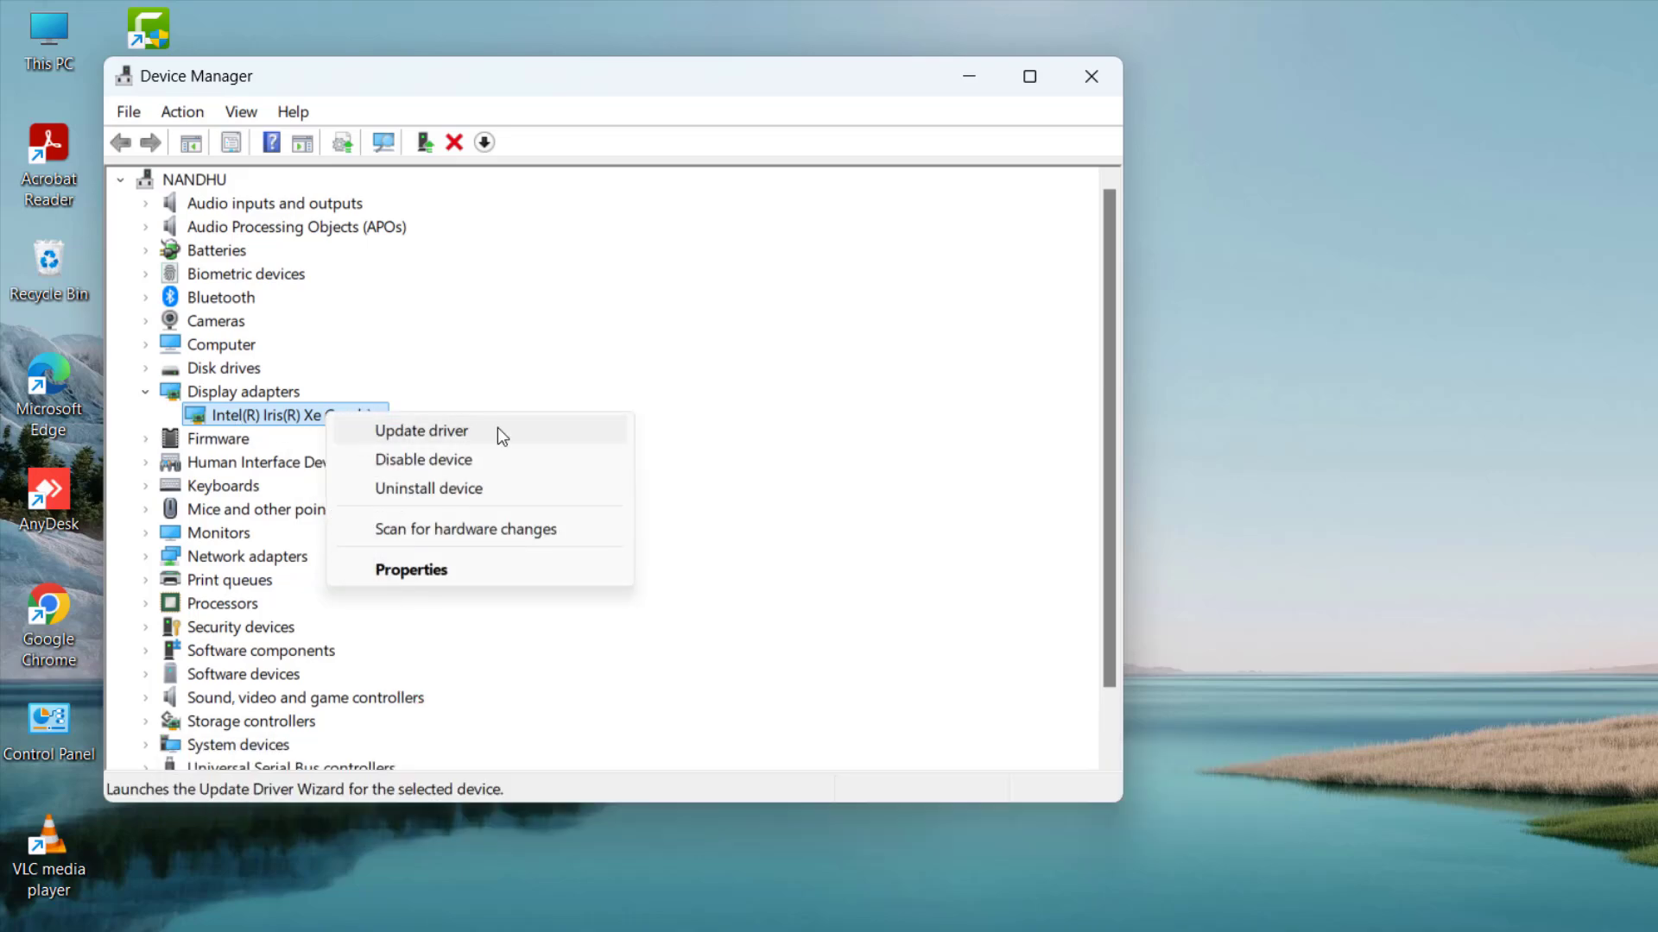
pyautogui.click(444, 427)
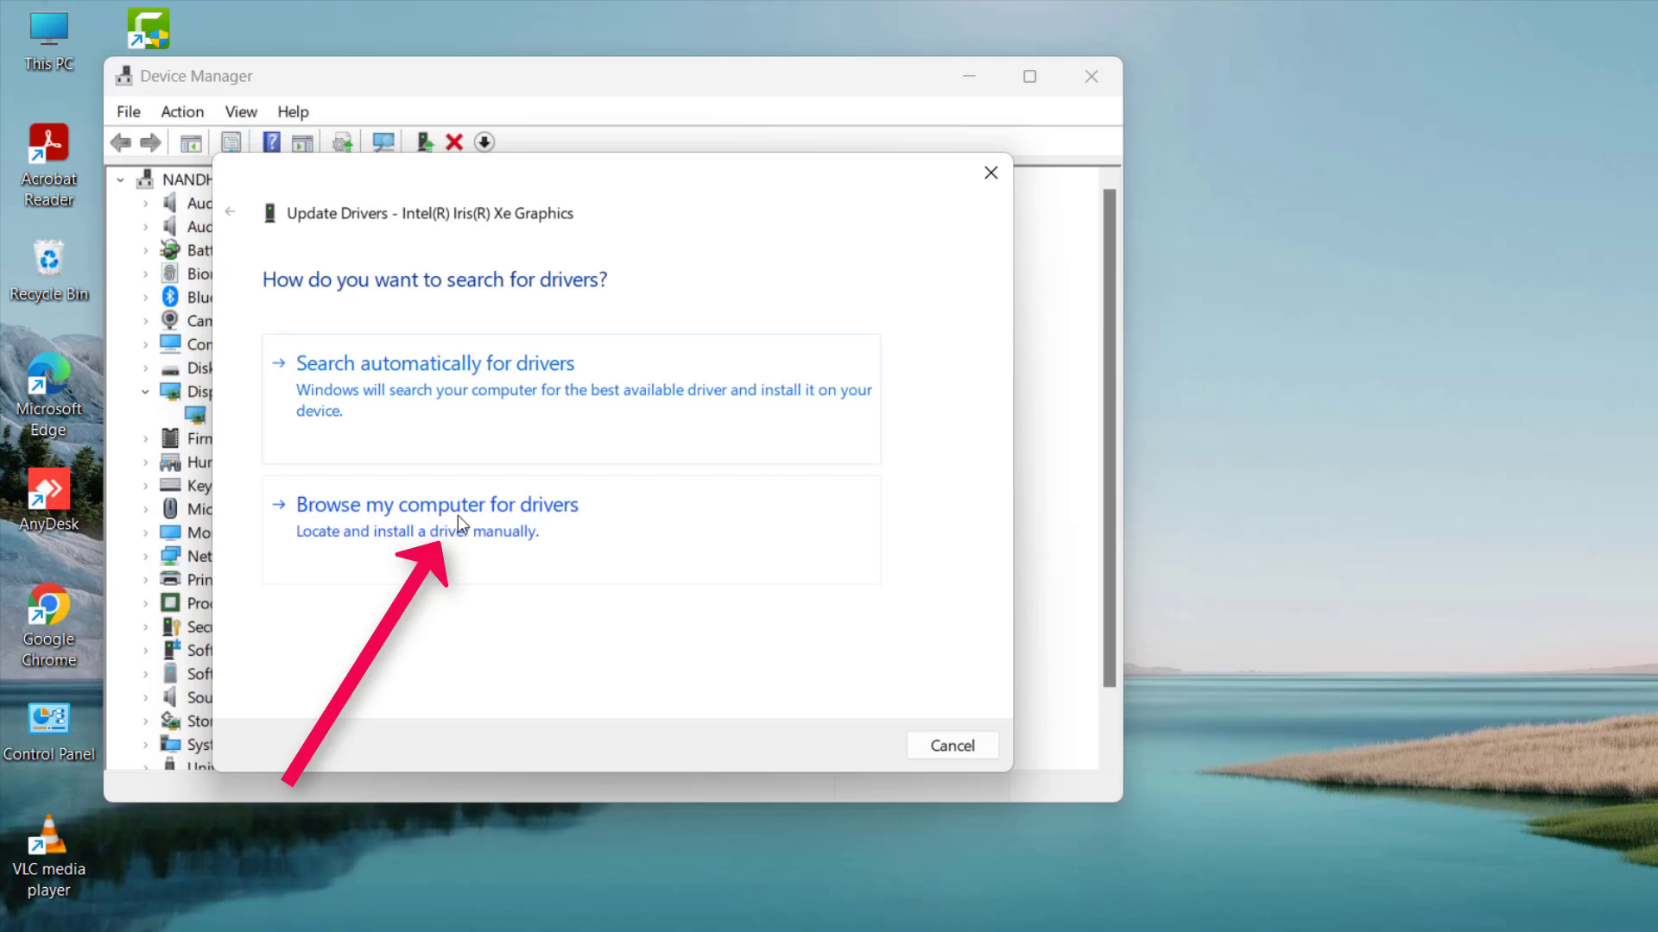
# - Browse the computer for drivers, pick Intel(R) Iris(R) Xe Graphics from the list of available drivers and install it
pyautogui.click(536, 529)
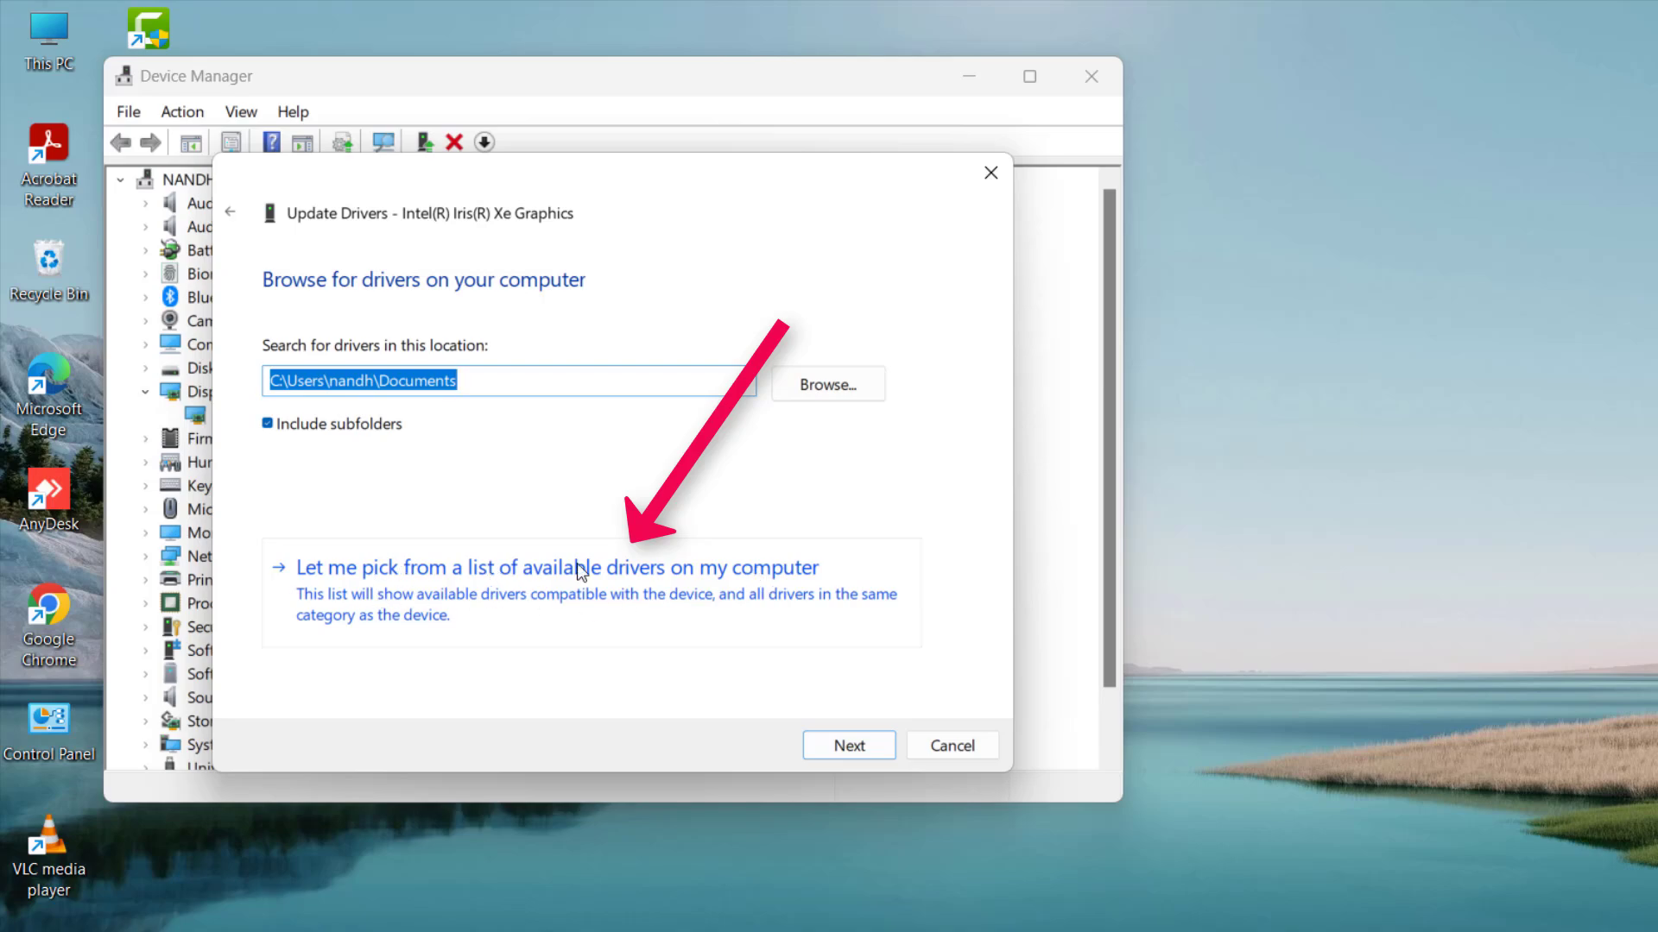
pyautogui.click(462, 570)
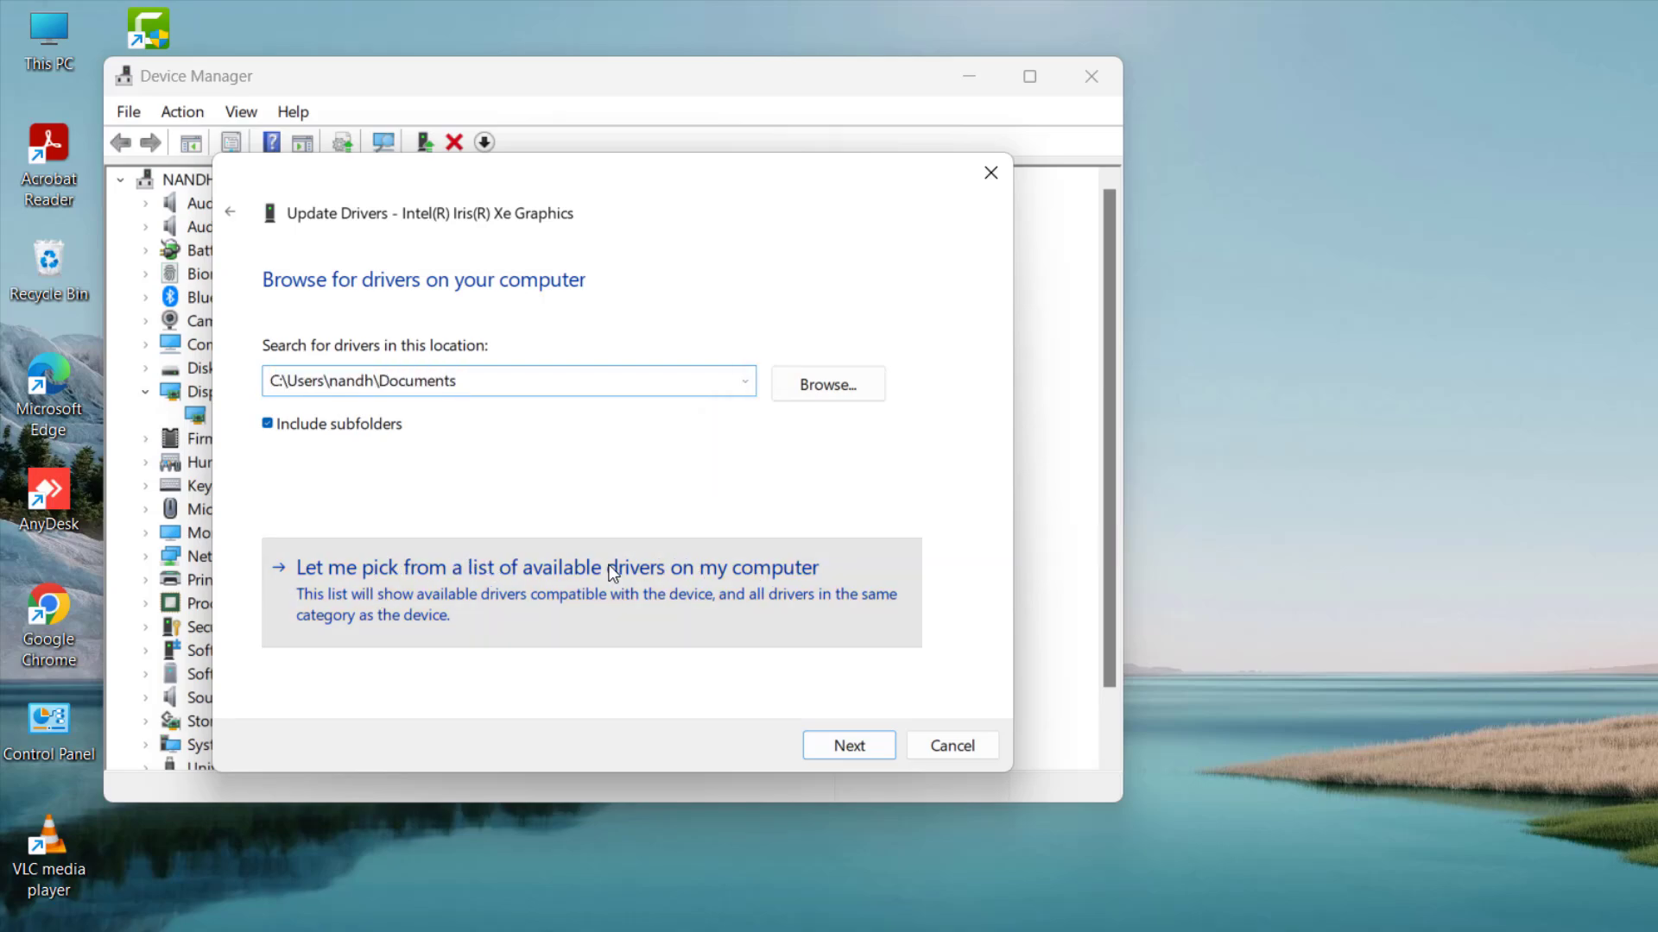
pyautogui.click(307, 517)
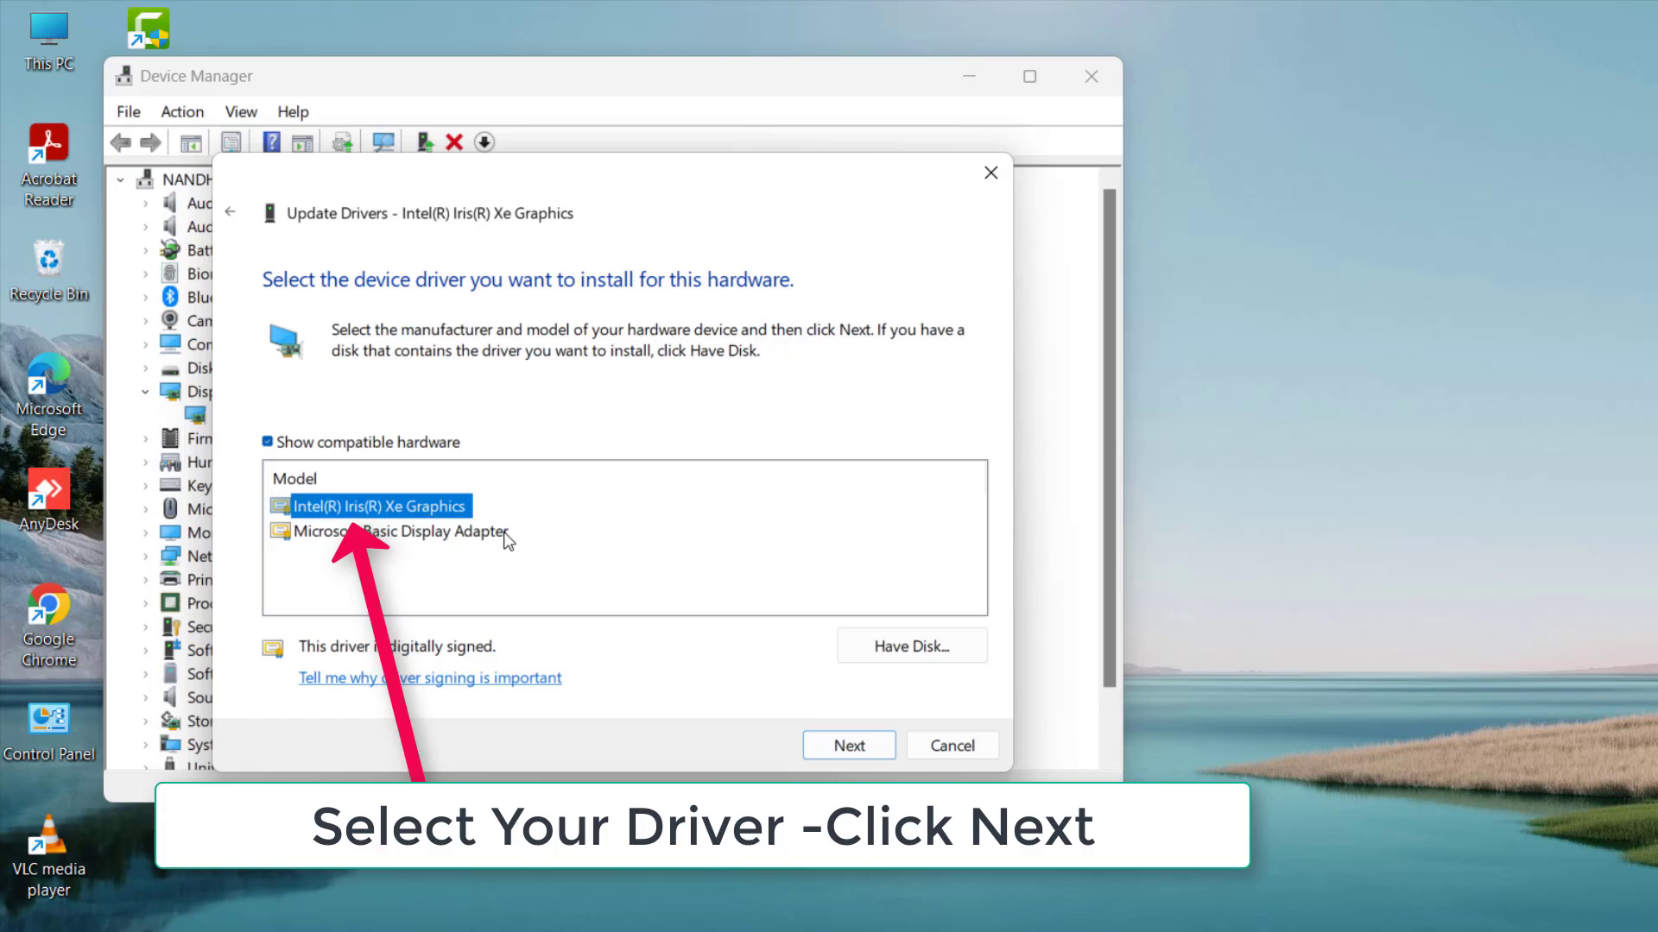
pyautogui.click(847, 745)
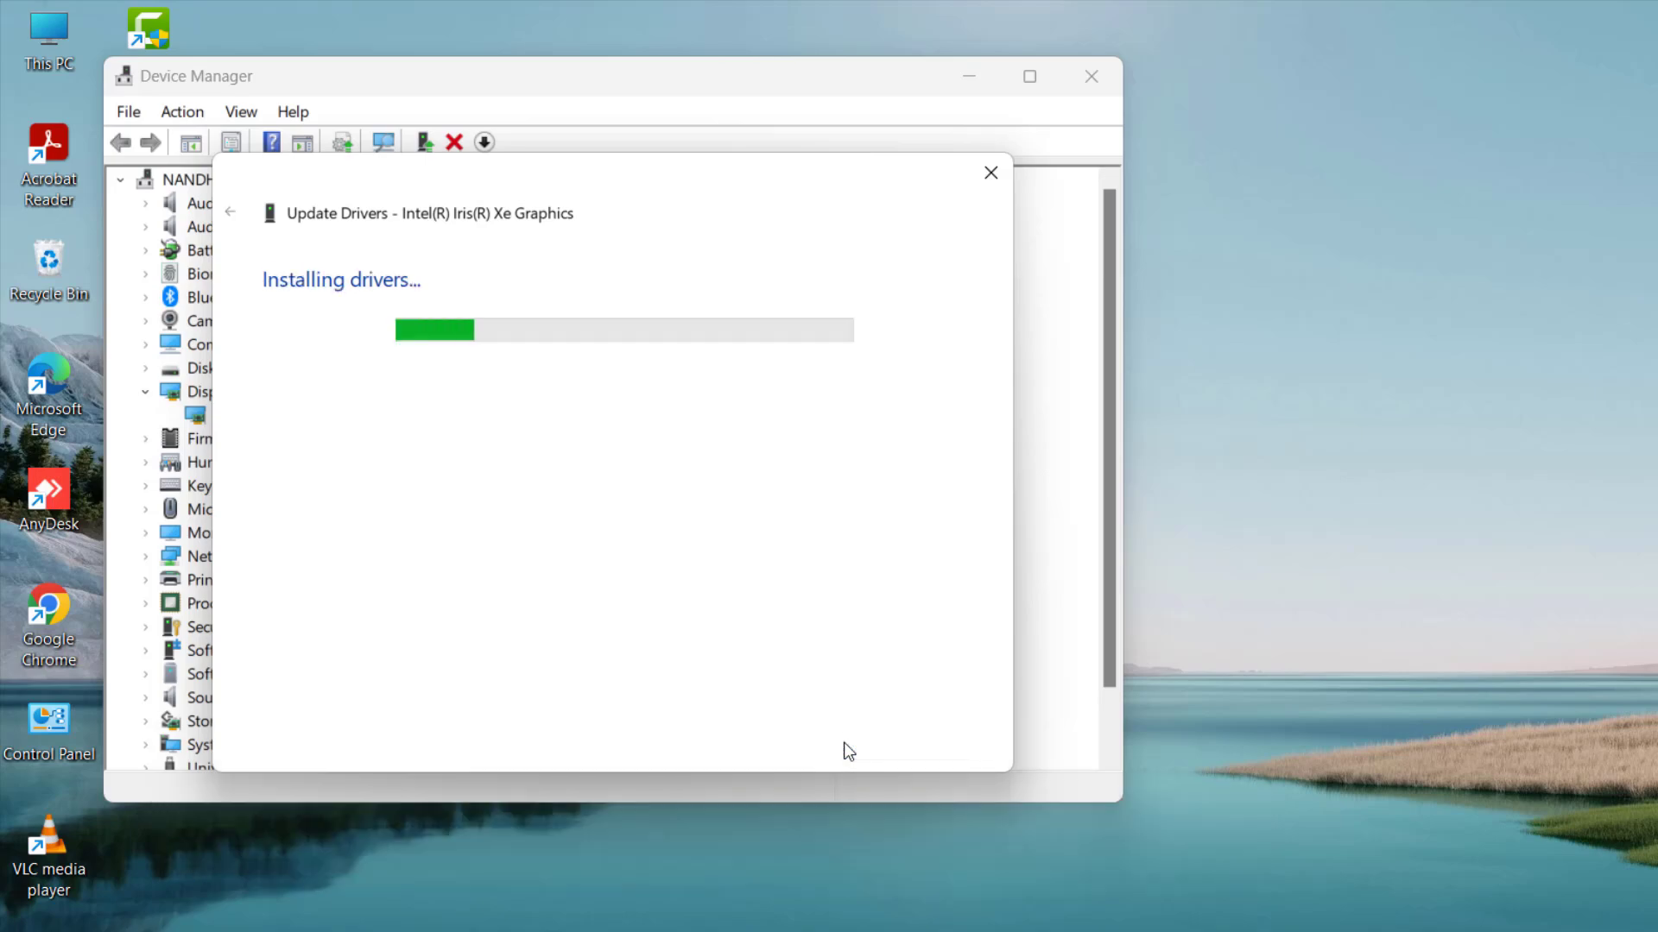